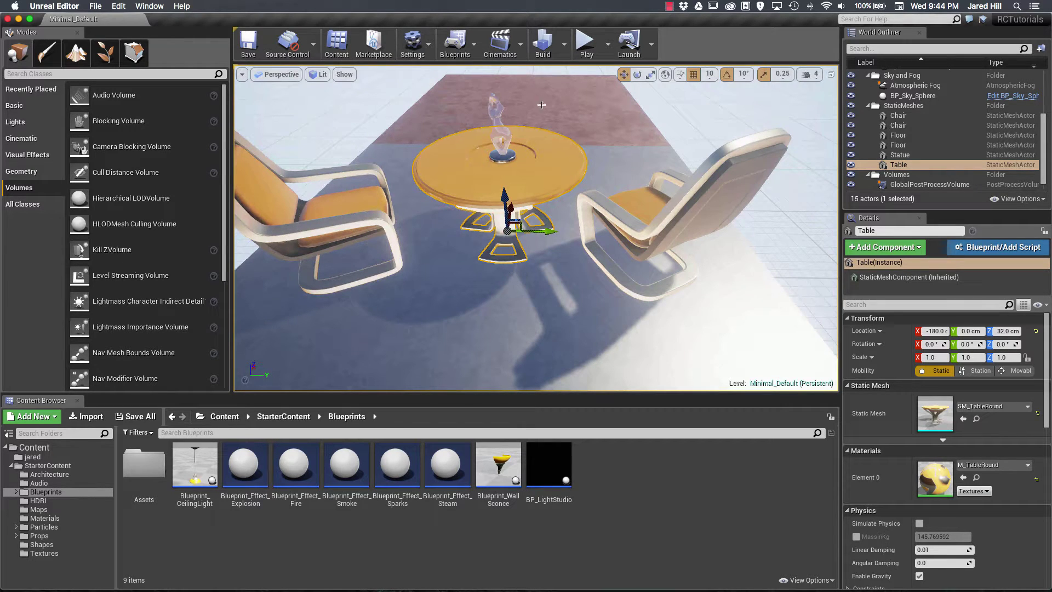
- Select the chair to the right of the table and move it along the grid to about X -205.95, Y 118.97
click(633, 140)
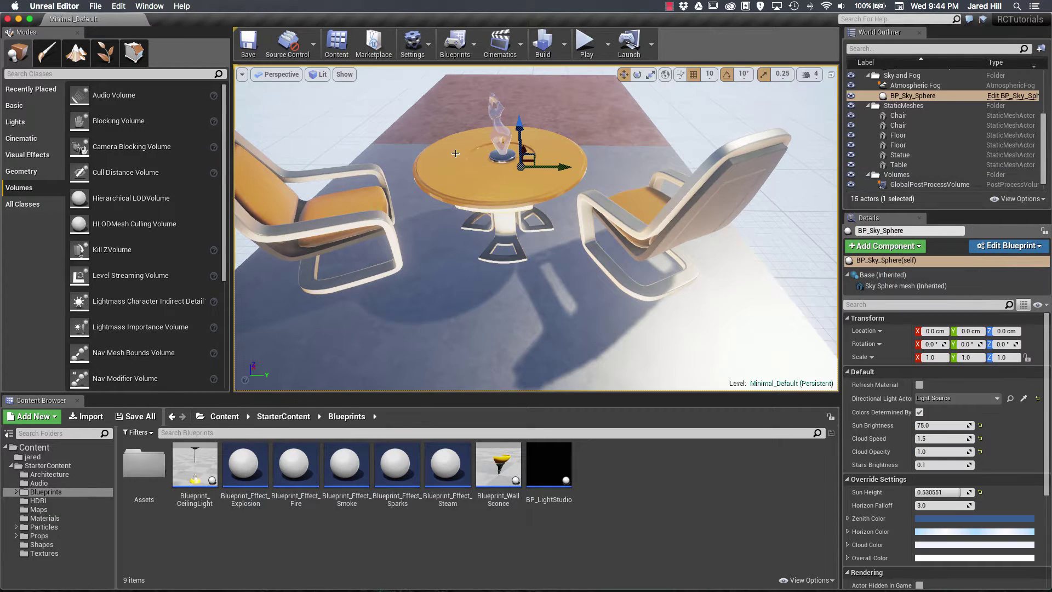
click(628, 230)
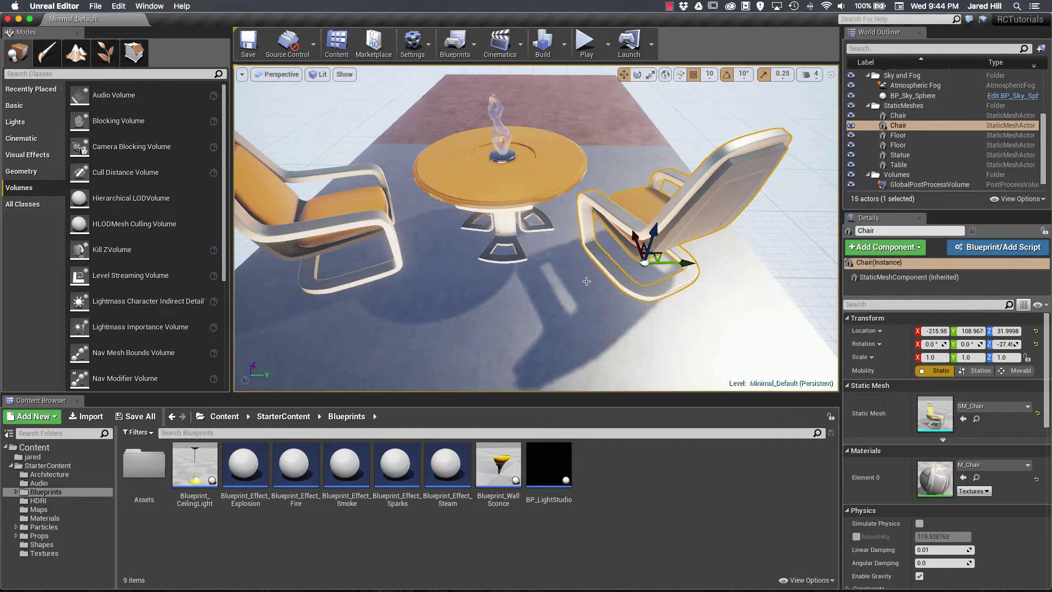
key(f)
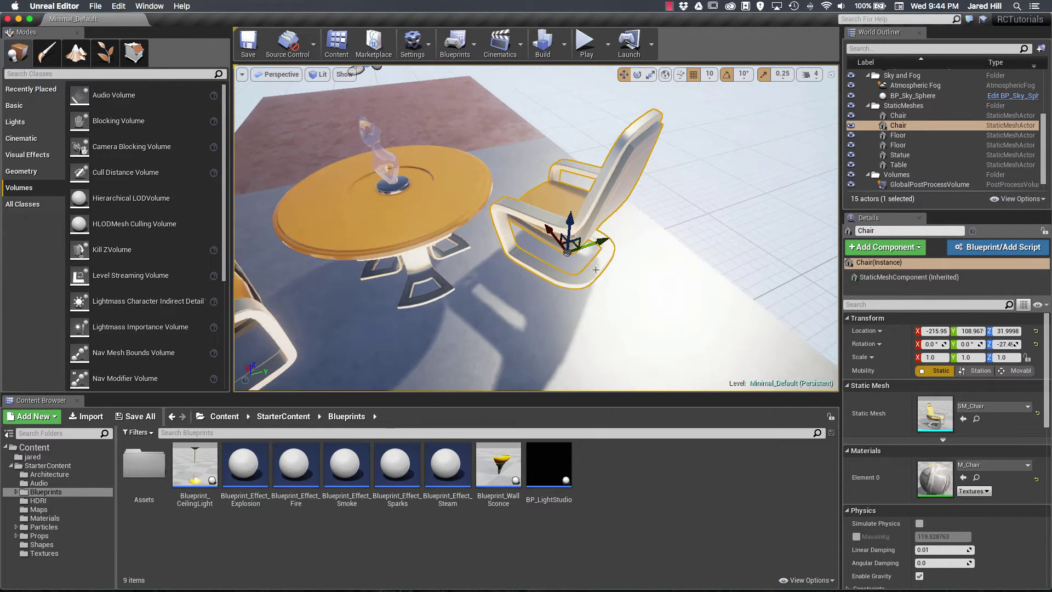
mouse_move(551, 223)
middle_down()
mouse_move(546, 280)
mouse_move(535, 223)
middle_up()
drag(535, 223, 509, 200)
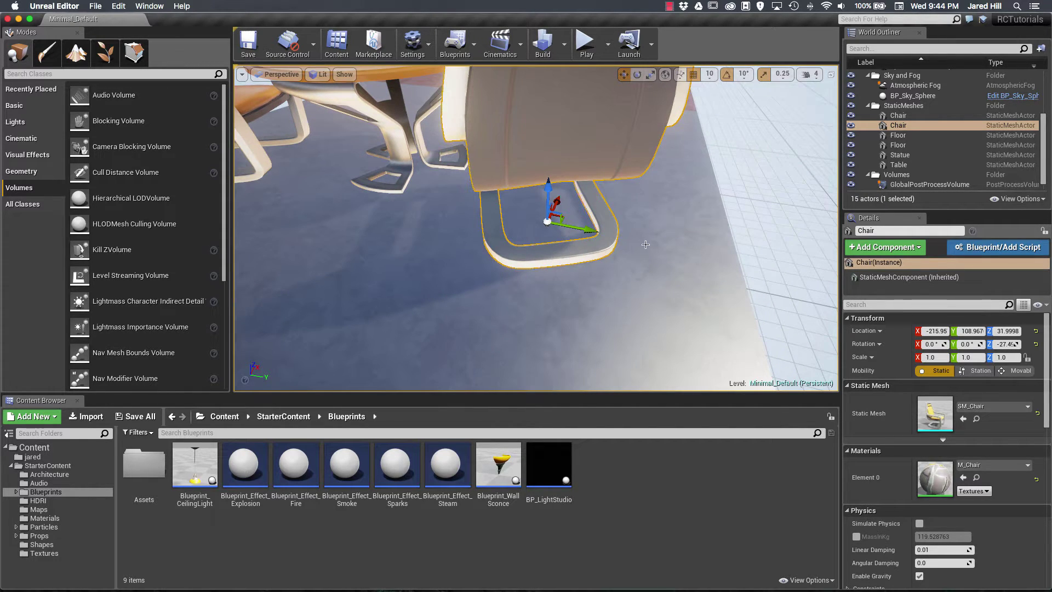
drag(558, 201, 595, 133)
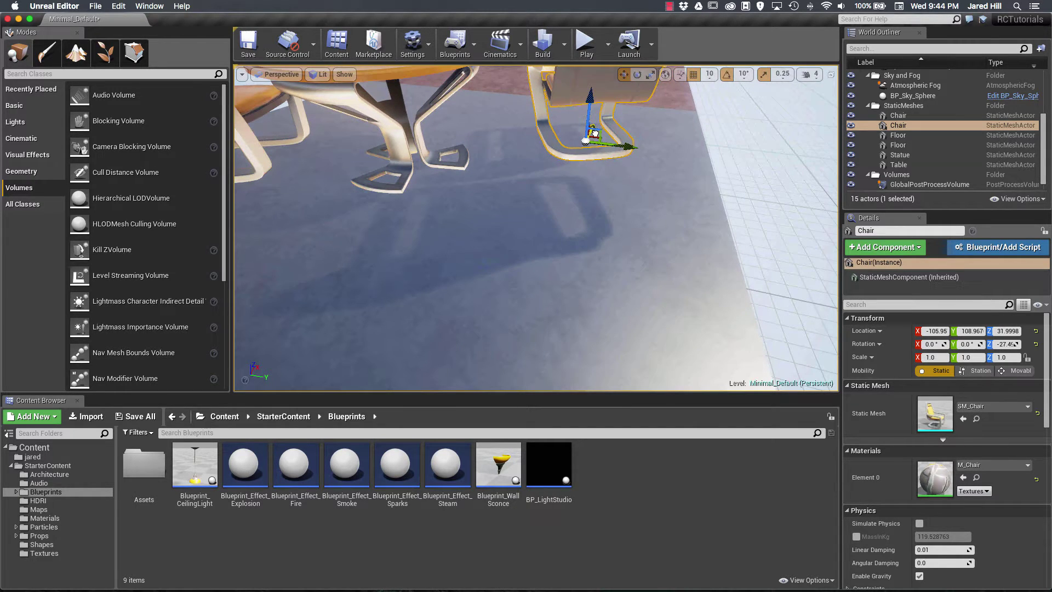
drag(594, 134, 612, 224)
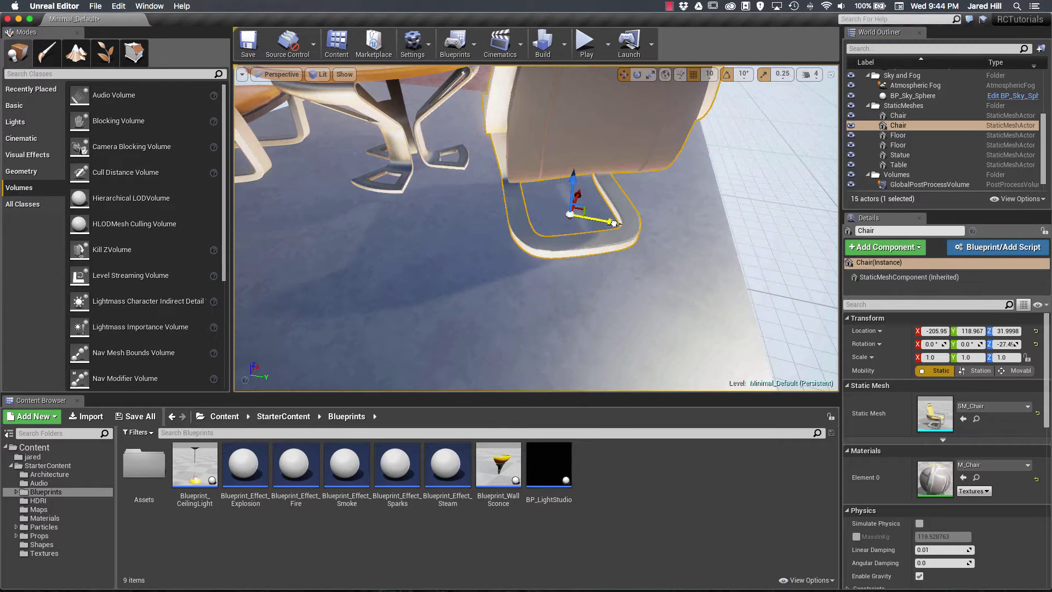
mouse_move(578, 182)
mouse_down()
mouse_move(588, 122)
mouse_move(581, 184)
mouse_up()
- Slide the chair along X and Y to about X -195.95, Y 128.97, and undo the extra nudge
drag(673, 277, 533, 280)
drag(722, 273, 603, 301)
drag(484, 239, 483, 234)
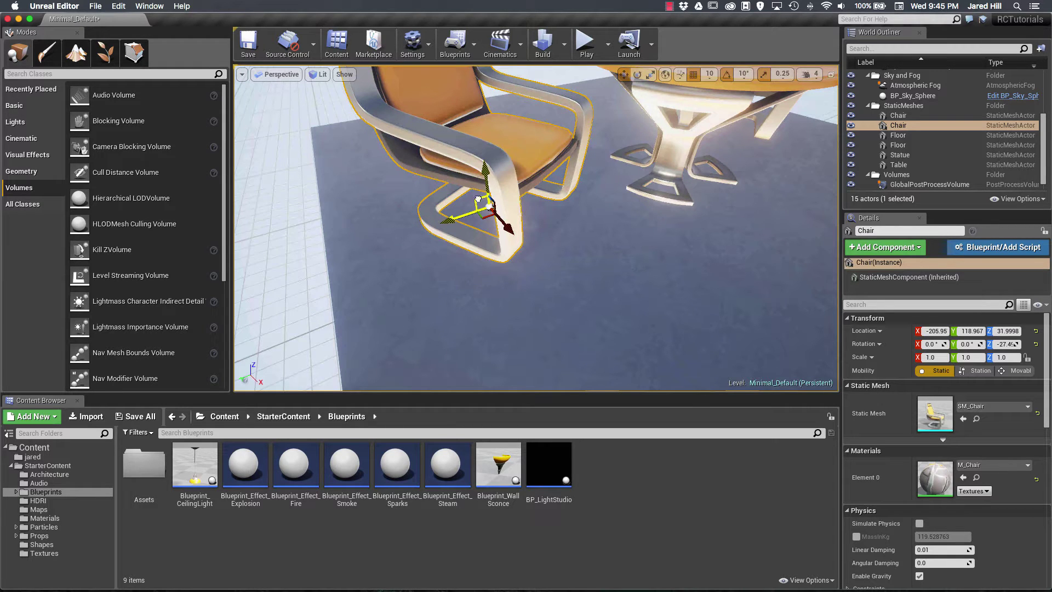
drag(478, 198, 472, 246)
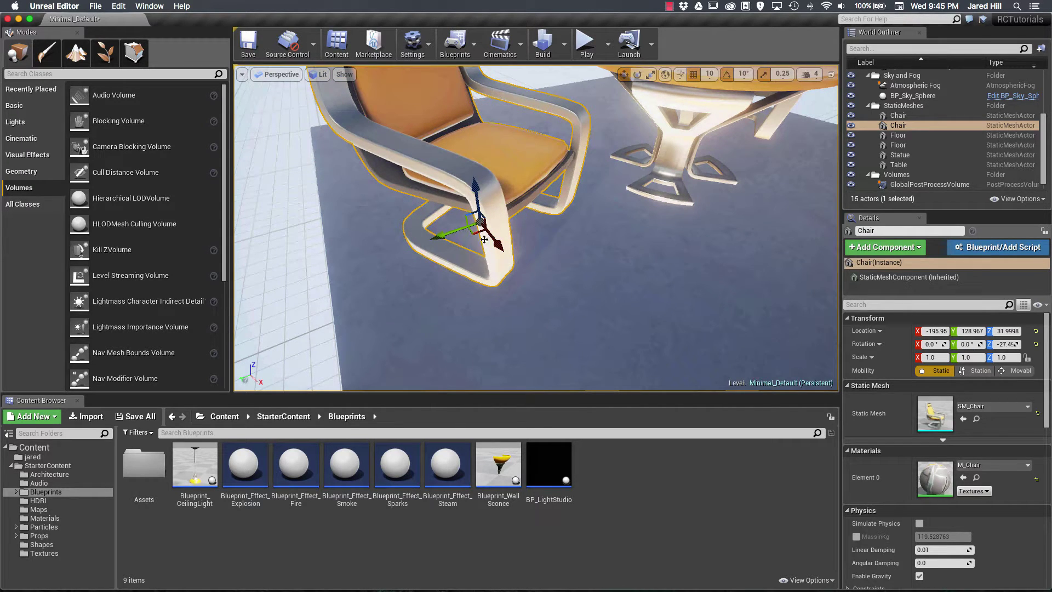
mouse_move(494, 211)
mouse_down()
mouse_move(533, 156)
mouse_move(497, 201)
mouse_up()
key(super+z)
scroll(593, 183, down, 4)
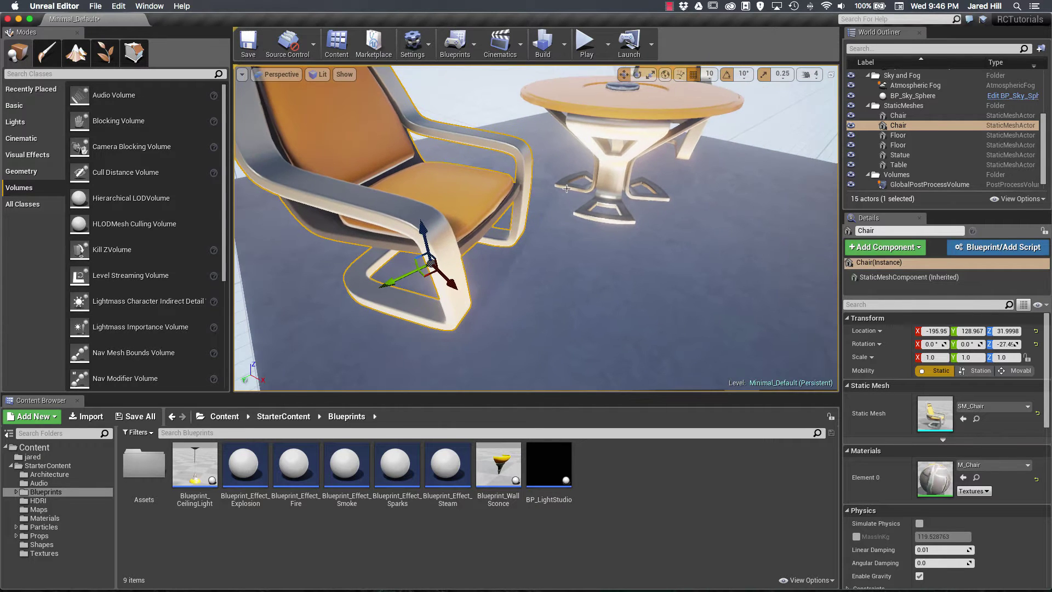
- Move the chair freely by its pivot center to about X -171.9, Y 119.2, resting on the floor
key(f)
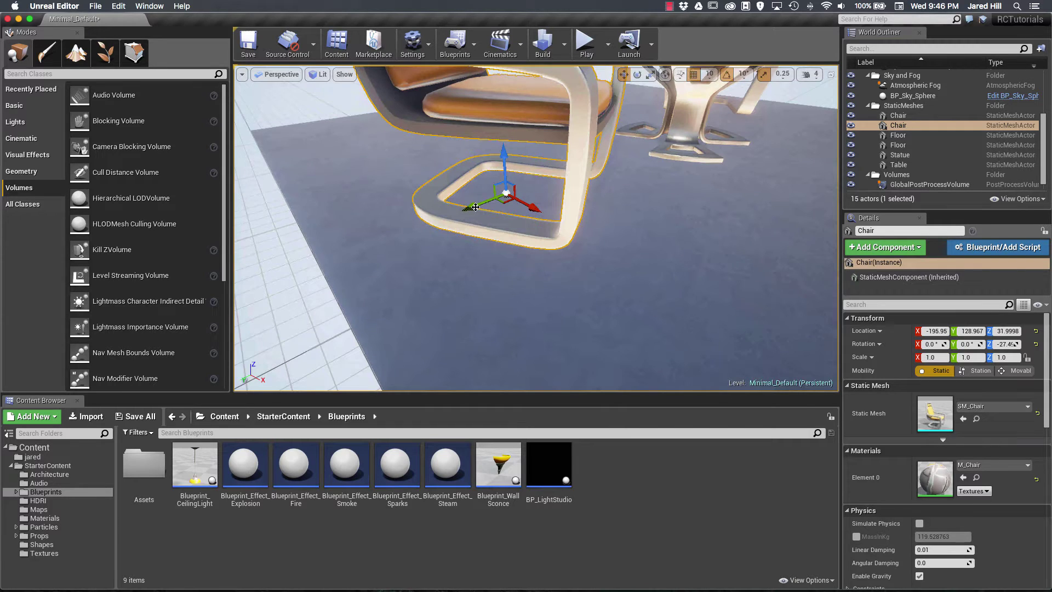
drag(506, 193, 430, 169)
scroll(510, 183, down, 12)
right_drag(430, 170, 502, 170)
mouse_move(411, 275)
mouse_down()
mouse_move(477, 260)
mouse_move(603, 268)
mouse_move(685, 235)
mouse_move(721, 85)
mouse_move(705, 192)
mouse_move(668, 223)
mouse_move(545, 227)
mouse_move(523, 378)
mouse_move(501, 310)
mouse_move(521, 244)
mouse_move(427, 267)
mouse_up()
alt+drag(560, 247, 397, 247)
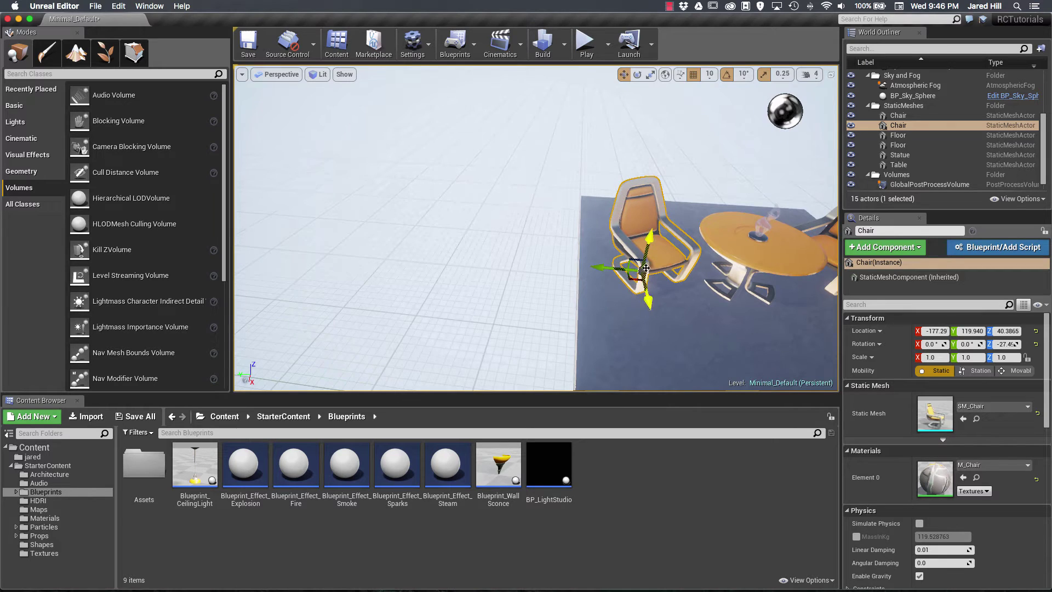
mouse_move(641, 270)
mouse_down()
mouse_move(477, 274)
mouse_move(512, 276)
mouse_move(625, 237)
mouse_move(618, 98)
mouse_move(622, 291)
mouse_move(613, 267)
mouse_move(631, 264)
mouse_move(639, 280)
mouse_move(601, 277)
mouse_move(572, 255)
mouse_move(611, 309)
mouse_move(654, 335)
mouse_move(666, 293)
mouse_move(652, 282)
mouse_up()
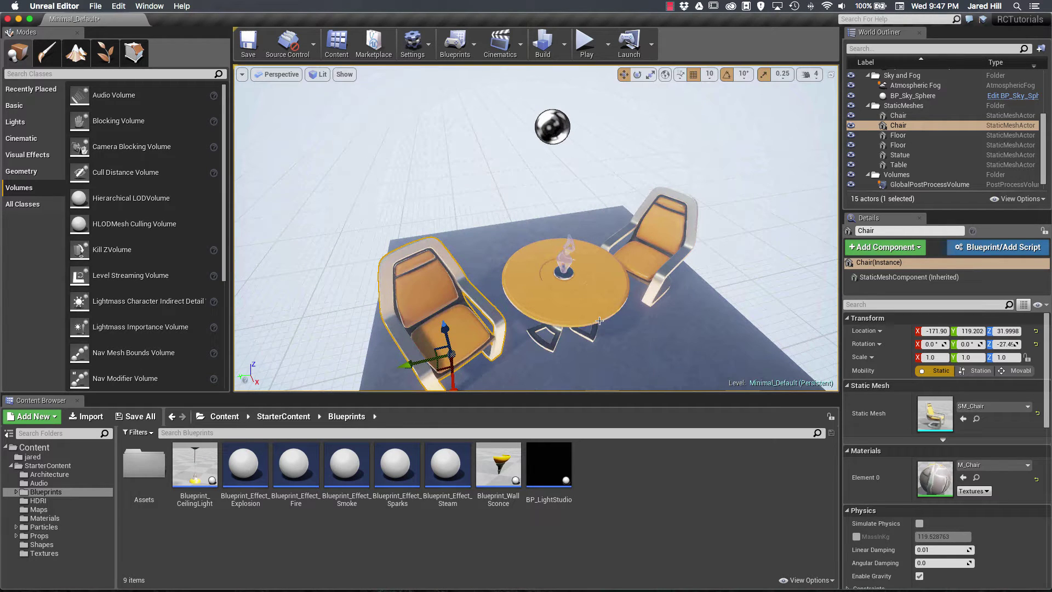
- Enable Surface Snapping for the viewport
right_drag(574, 278, 573, 307)
mouse_move(577, 216)
right_down()
mouse_move(570, 233)
mouse_move(578, 217)
right_up()
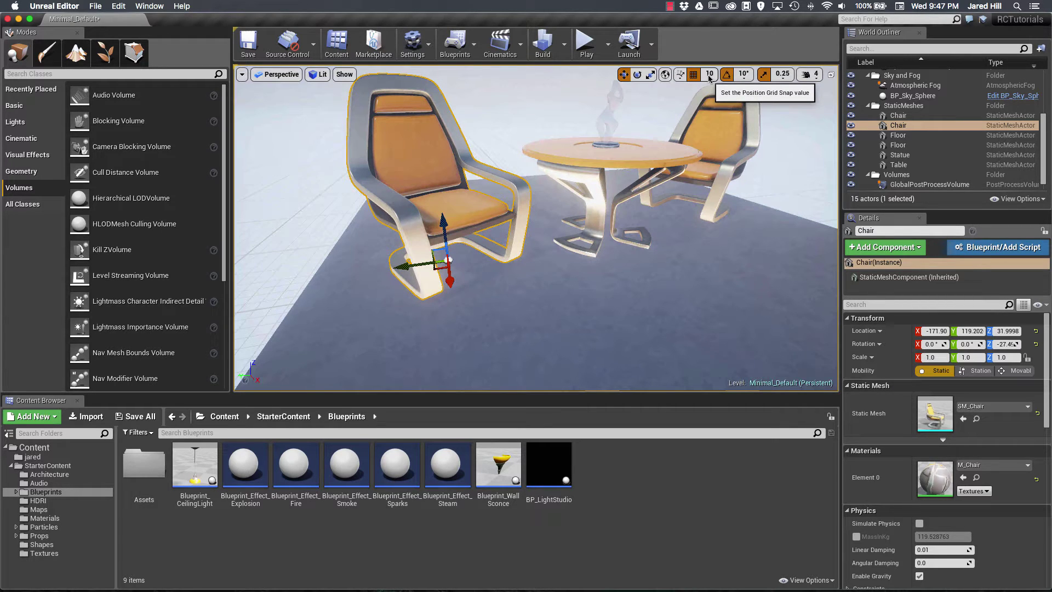
click(679, 75)
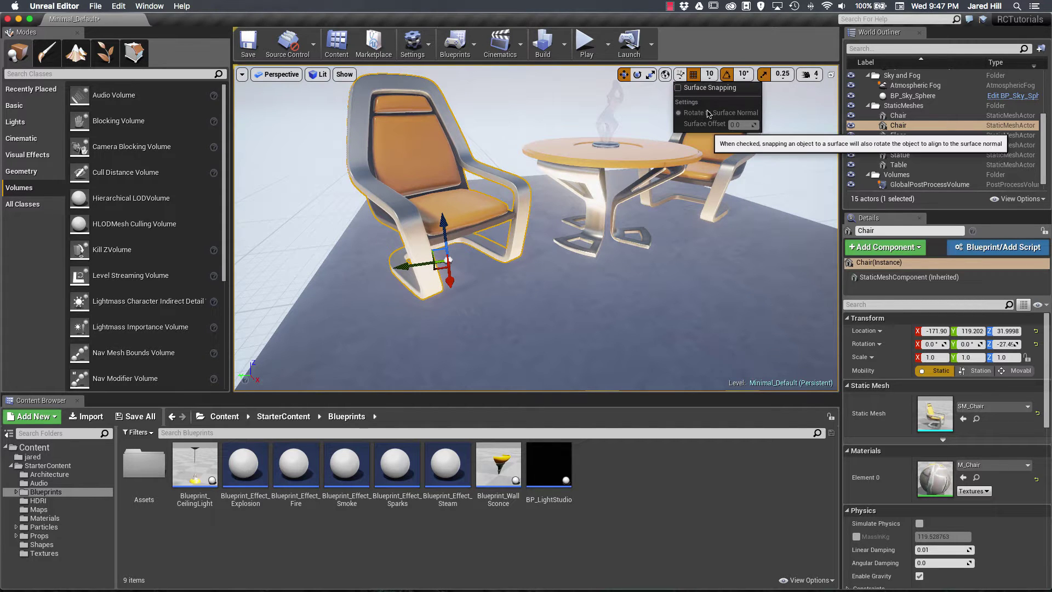
click(679, 88)
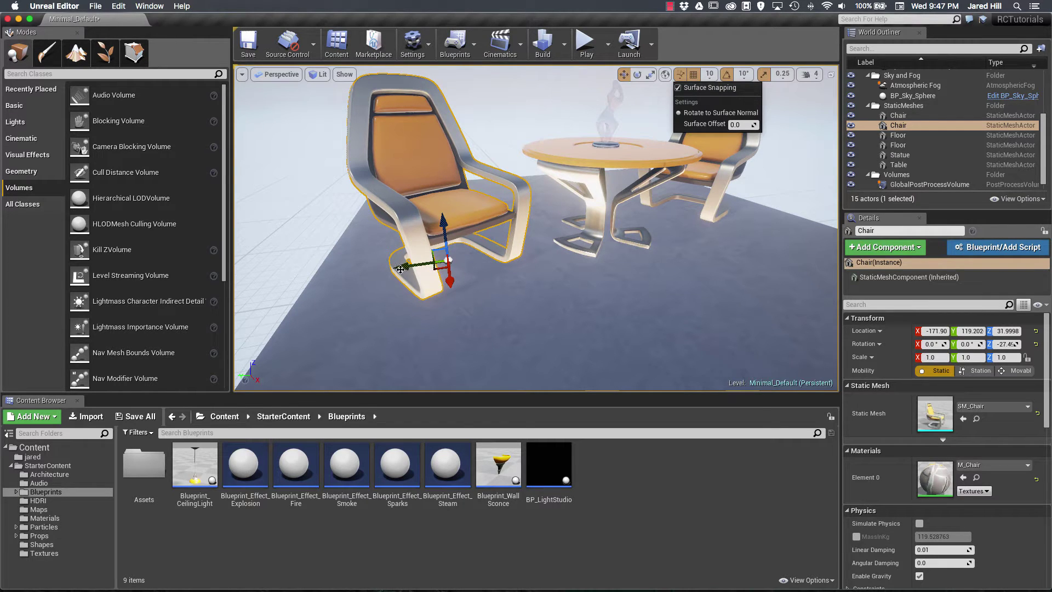
- Raise the chair to about Z 122 cm and snap it back onto the floor at about X -208, Y 107
drag(447, 225, 429, 122)
mouse_move(467, 283)
right_down()
mouse_move(482, 304)
mouse_move(468, 282)
right_up()
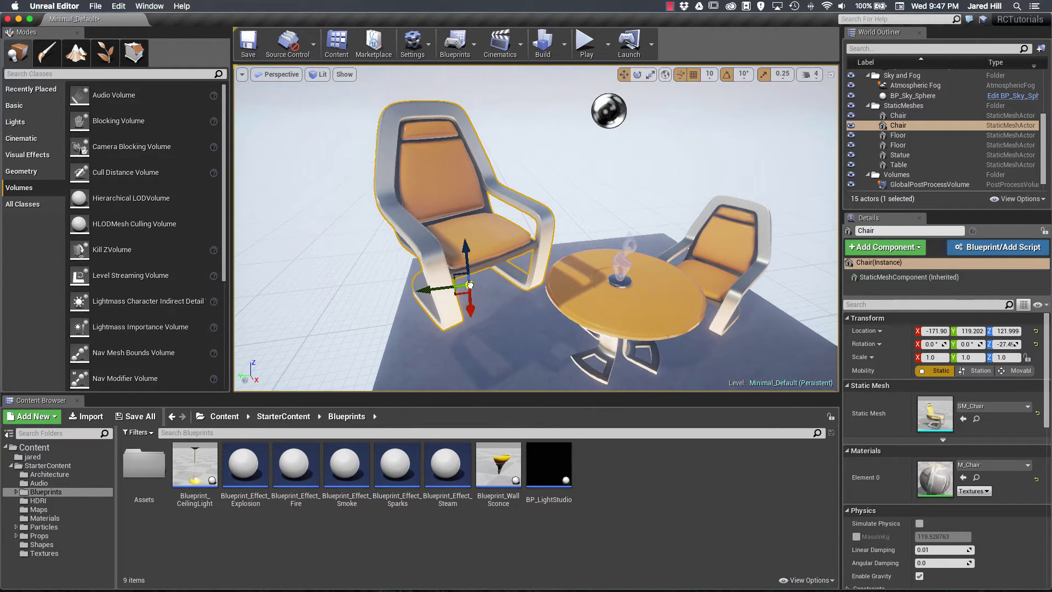
drag(470, 284, 481, 348)
drag(476, 284, 487, 344)
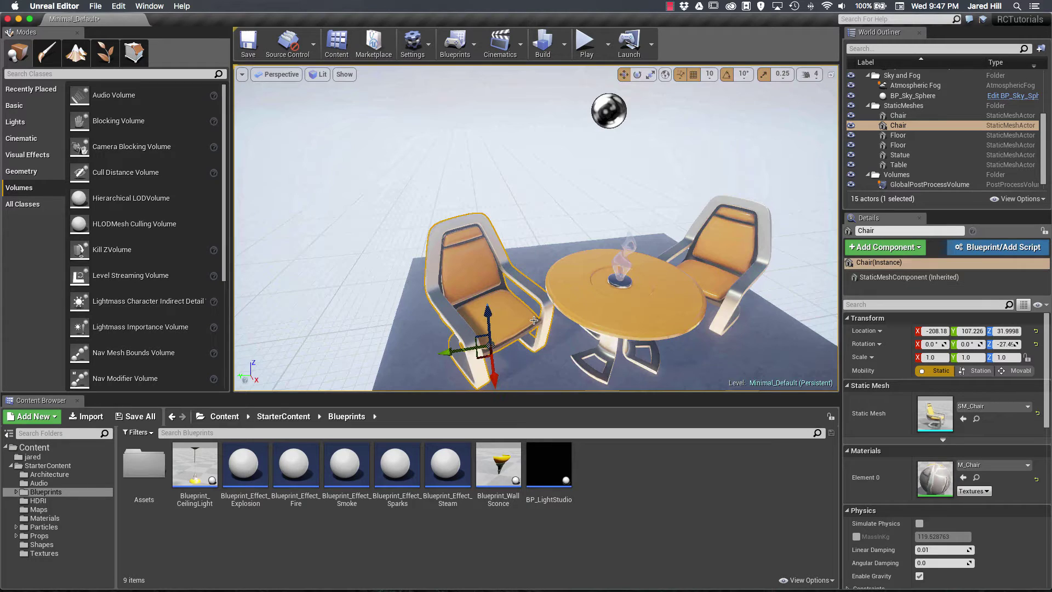
- Toggle position grid snapping and slide the chair along the X axis to about -216 cm
click(697, 76)
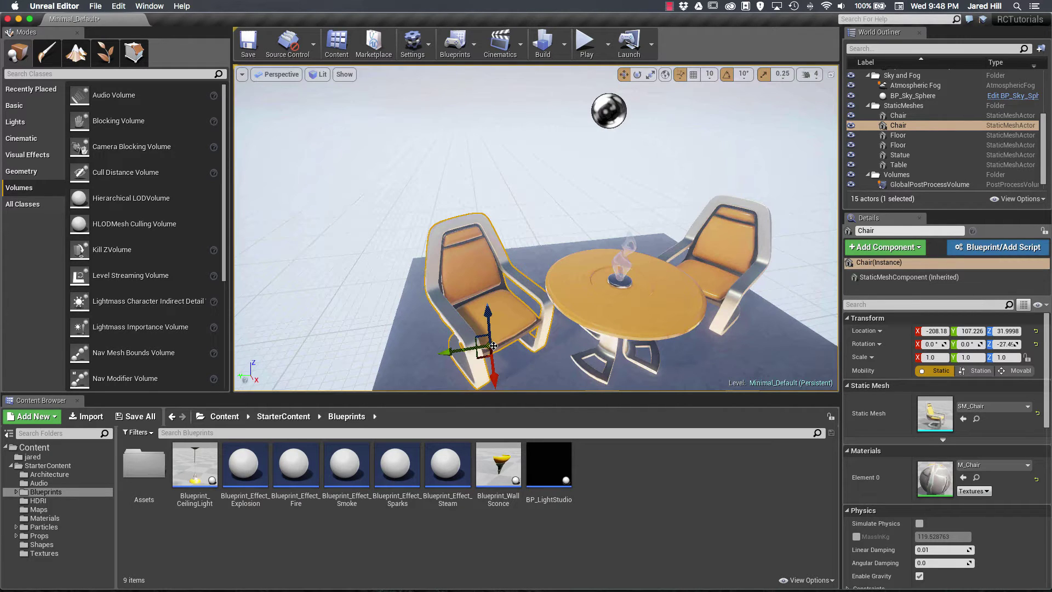
drag(496, 377, 501, 355)
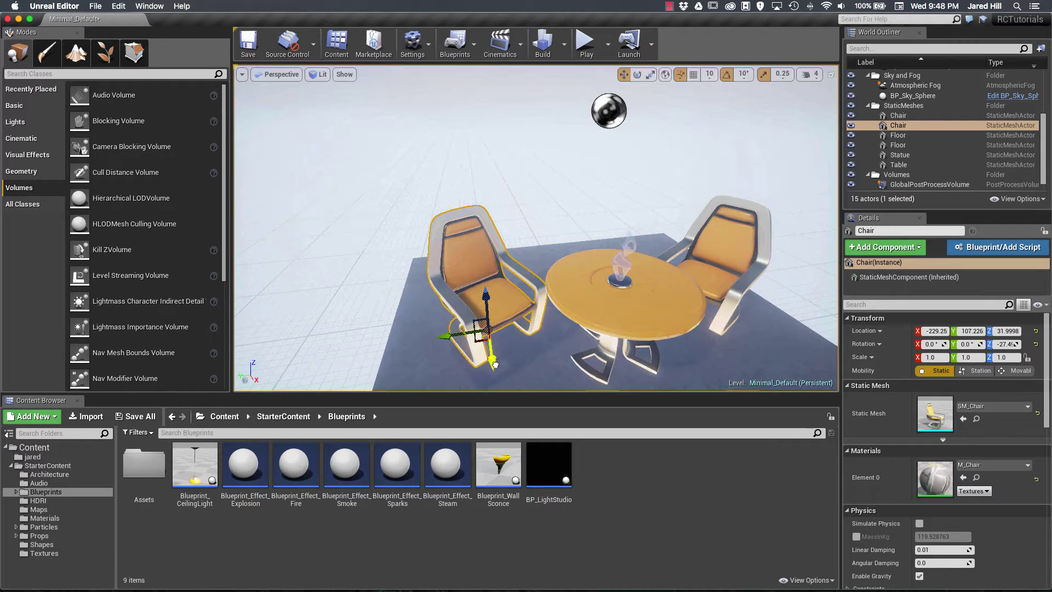
drag(495, 365, 497, 376)
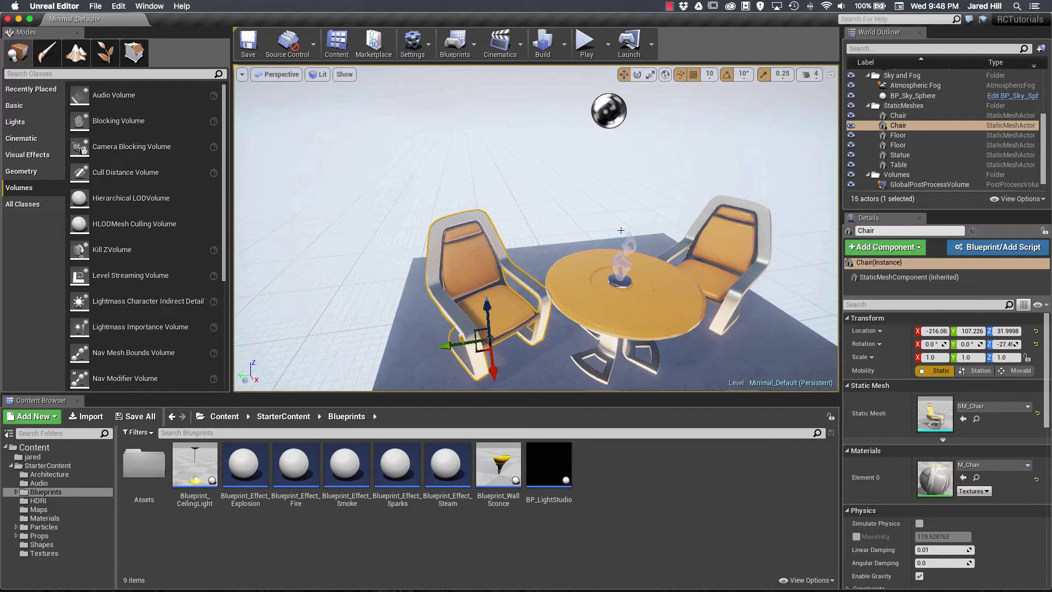
- Set the position grid snap size to 1 and move the chair to about X -218.5, Y 102.2
click(710, 75)
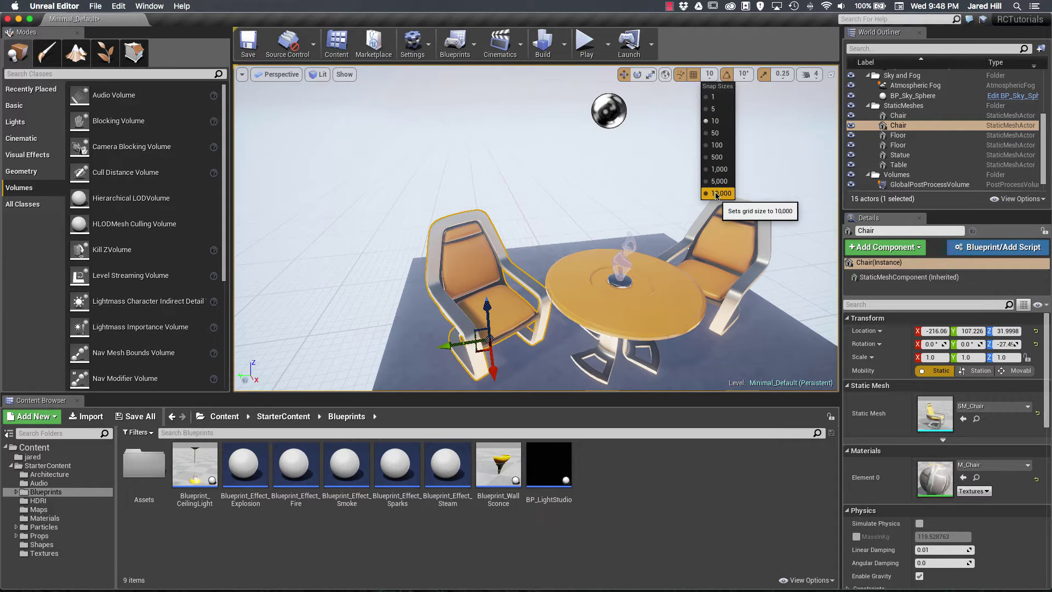
click(713, 97)
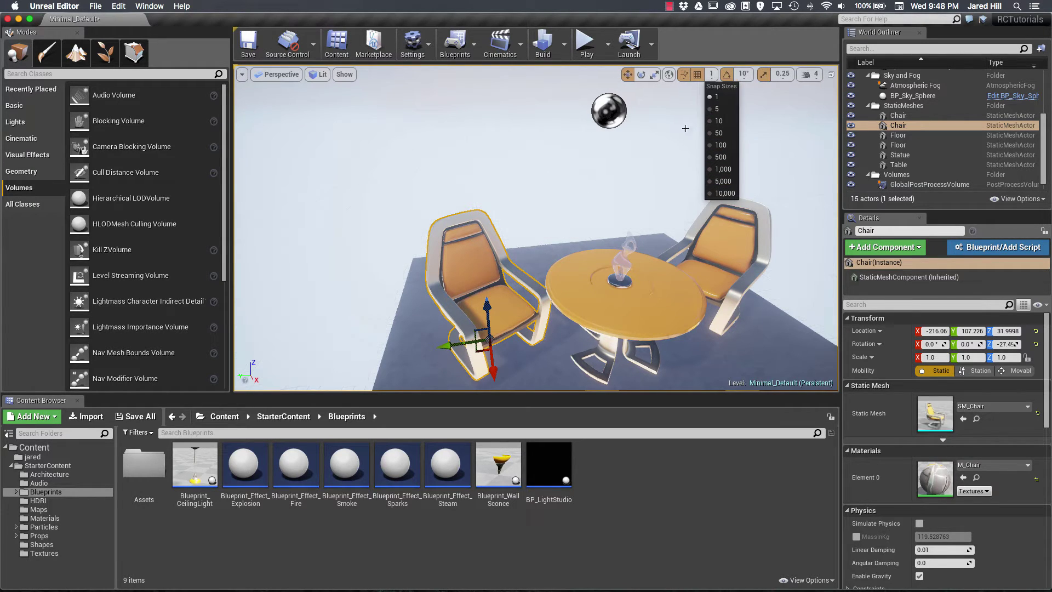
click(489, 339)
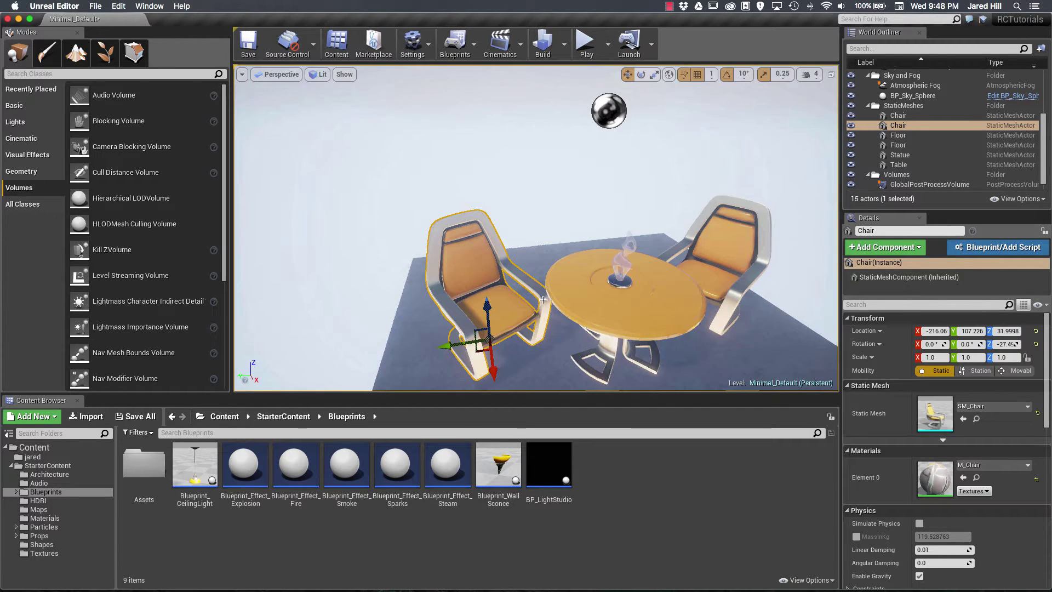
mouse_move(488, 340)
mouse_down()
mouse_move(443, 327)
mouse_move(503, 328)
mouse_move(448, 334)
mouse_move(487, 348)
mouse_move(500, 335)
mouse_up()
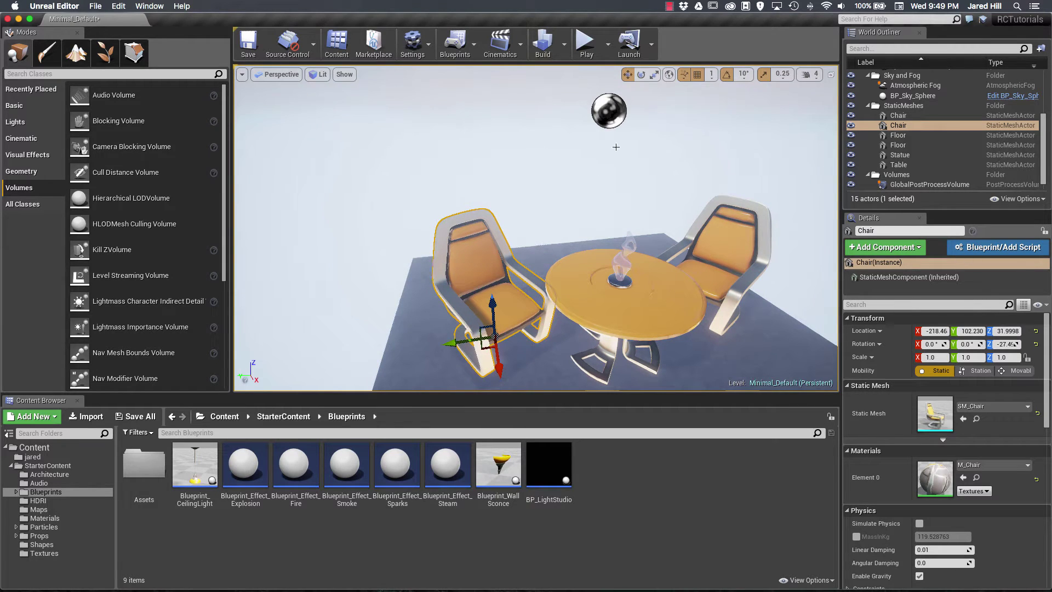
- Set the position grid snap size to 10 and try moving the chair
click(713, 74)
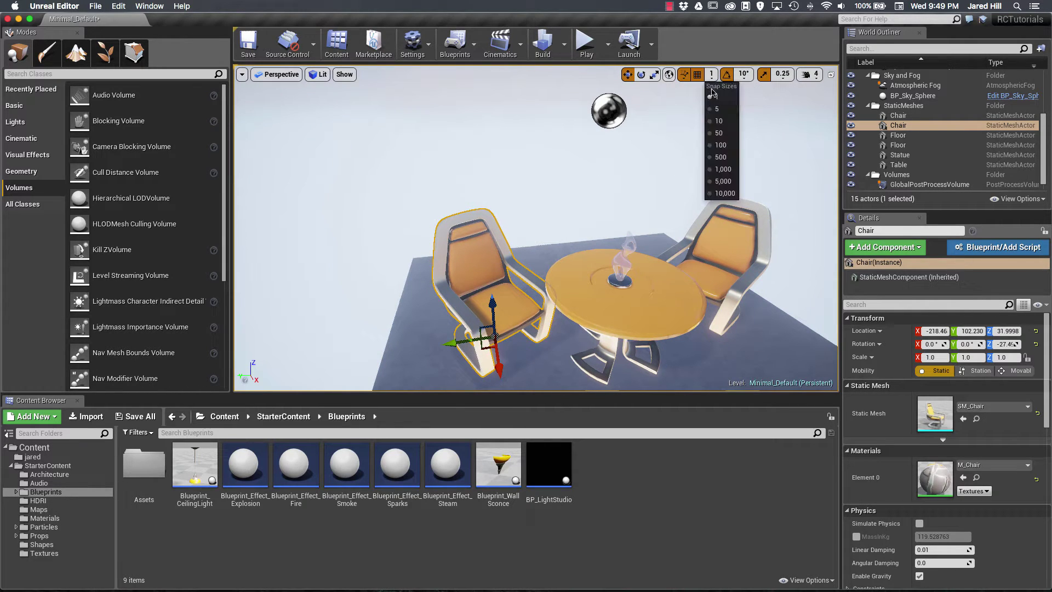
click(718, 121)
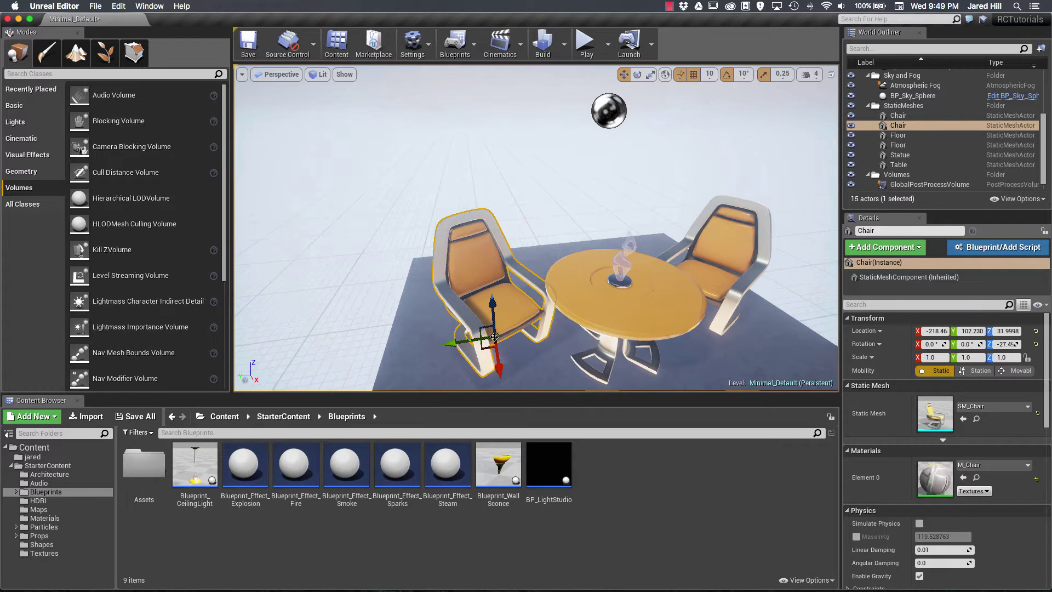
mouse_move(507, 329)
mouse_down()
mouse_move(481, 295)
mouse_move(473, 307)
mouse_move(519, 326)
mouse_up()
- Set the position grid snap size to 5 and shift the chair to about X -212, Y 103
click(709, 74)
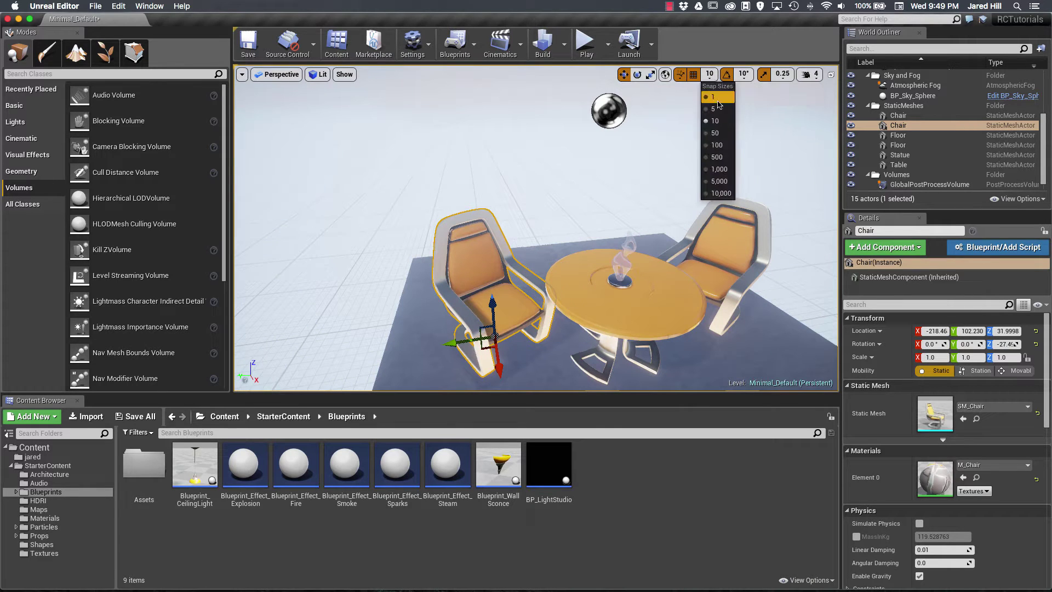
click(718, 111)
mouse_move(488, 338)
mouse_down()
mouse_move(488, 351)
mouse_move(477, 324)
mouse_move(461, 324)
mouse_move(492, 342)
mouse_up()
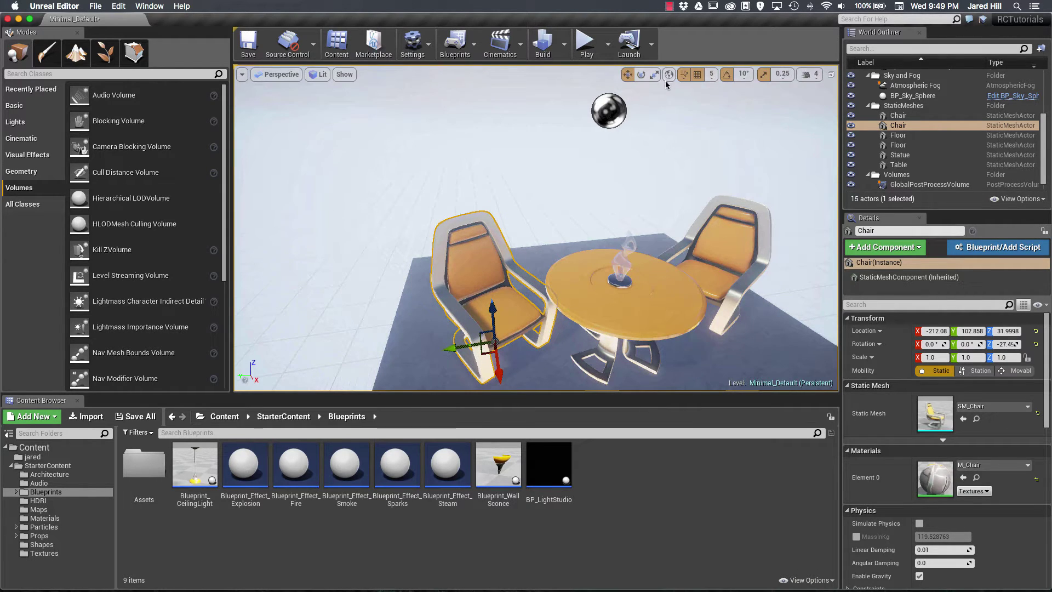
- Set the position grid snap size to 10 and on to 10,000, and examine the viewport grid at that scale
click(711, 74)
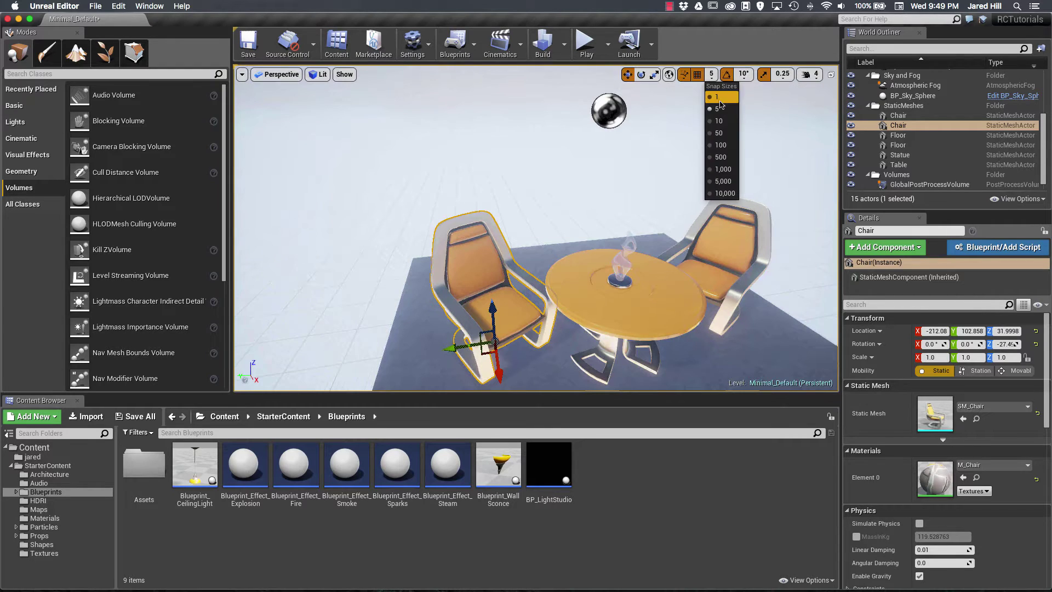
click(721, 122)
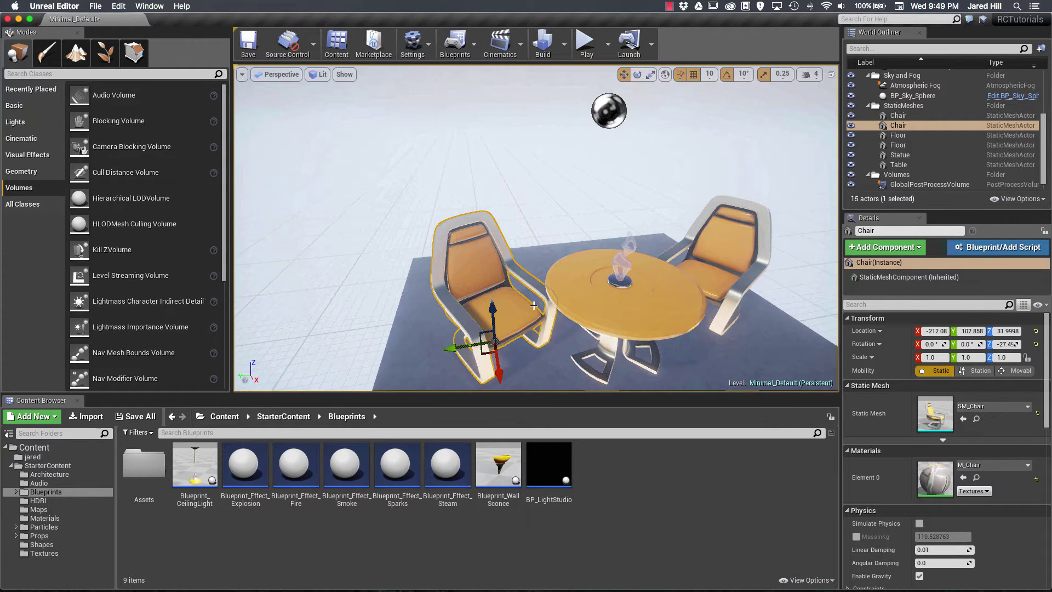
click(708, 74)
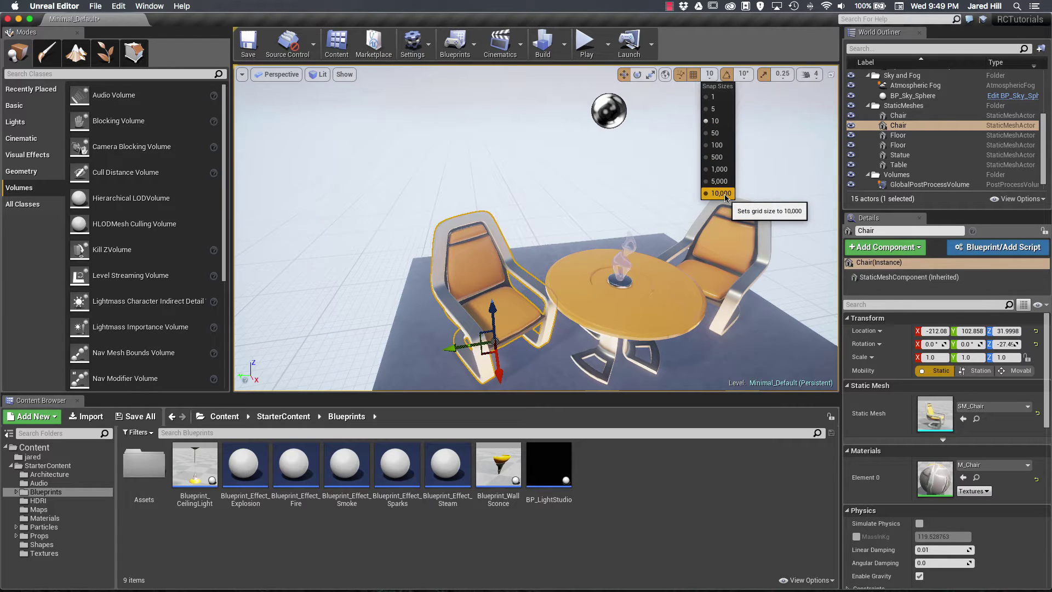
click(720, 193)
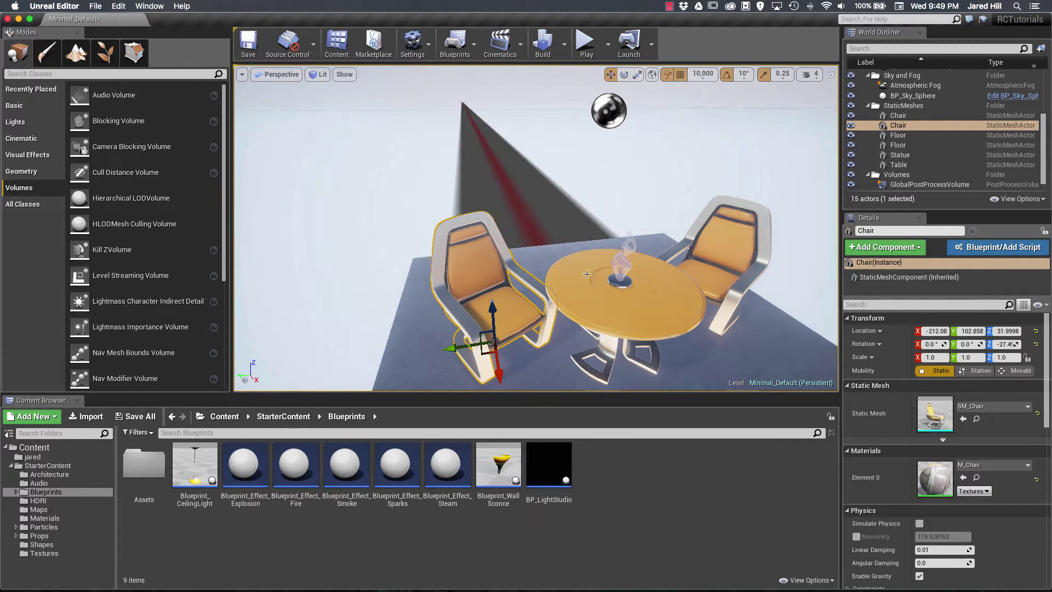
scroll(570, 303, down, 5)
scroll(570, 302, down, 2)
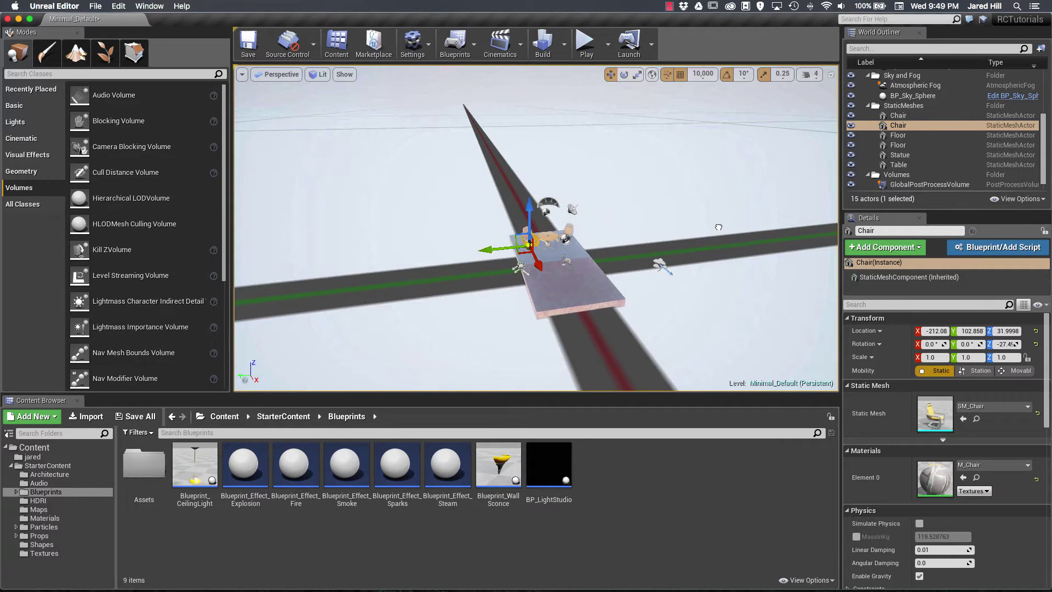
scroll(474, 289, down, 4)
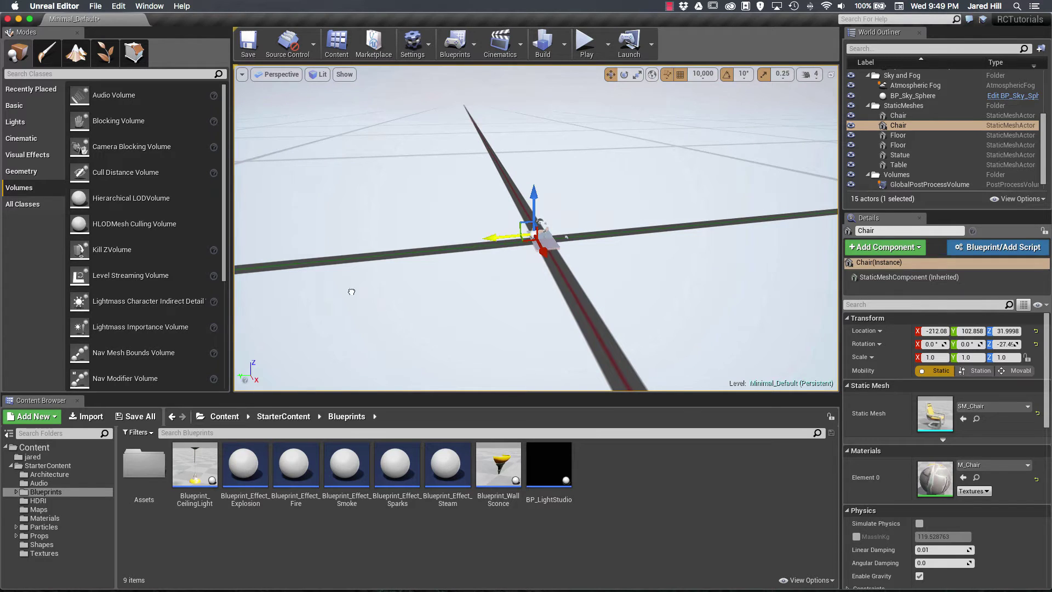
drag(482, 268, 575, 270)
scroll(553, 263, up, 1)
scroll(552, 263, up, 5)
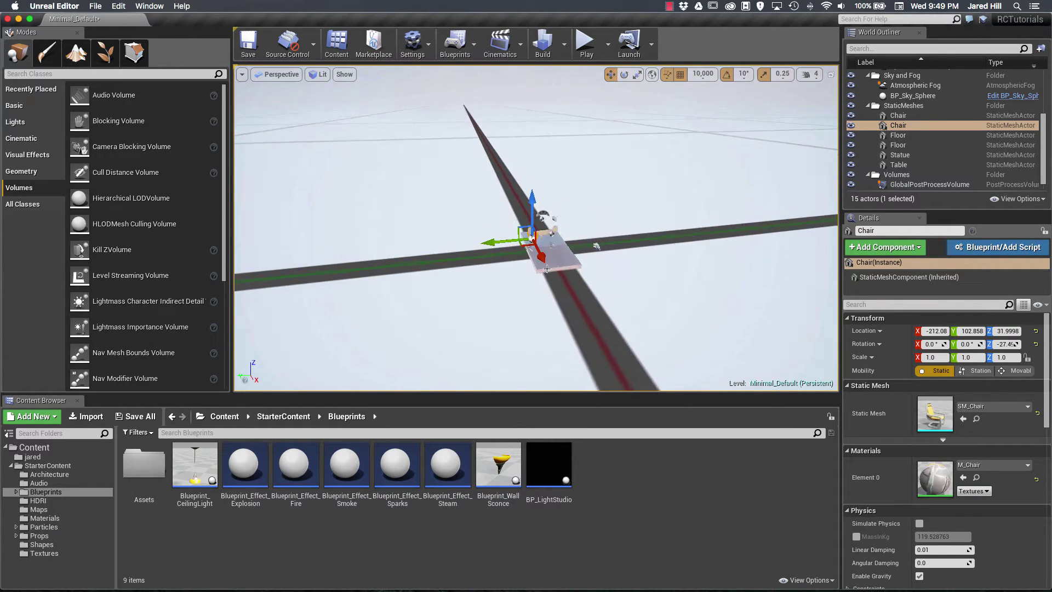
- Set the position grid snap size back to 10
scroll(546, 269, up, 5)
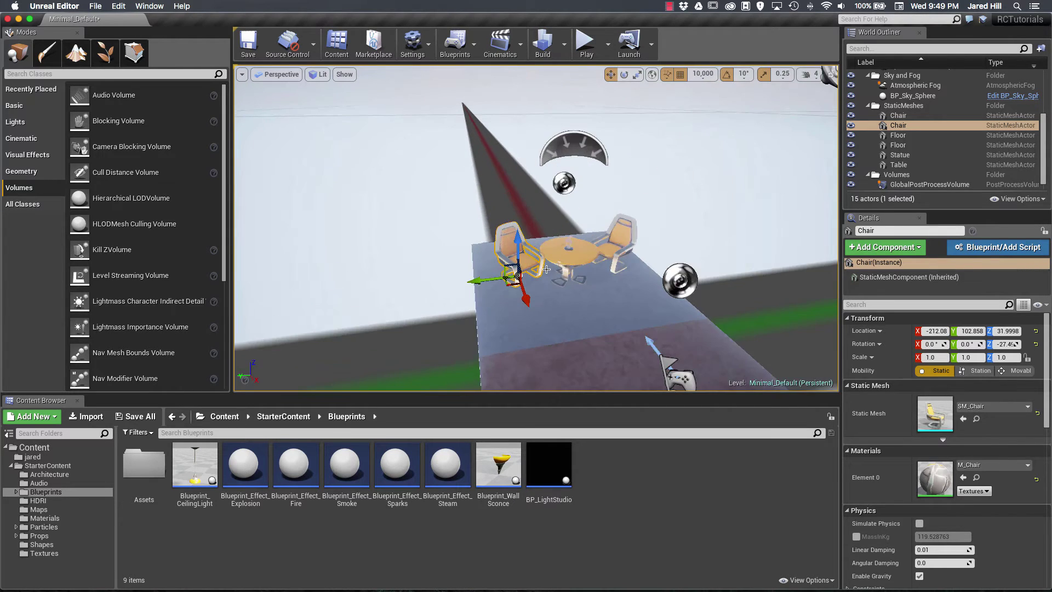
click(703, 74)
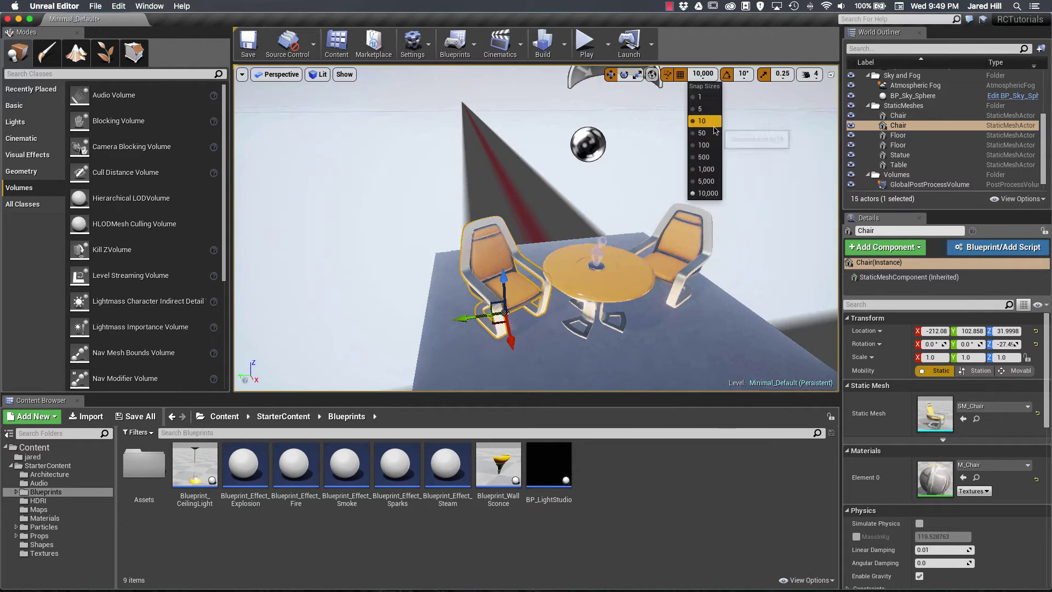
click(704, 138)
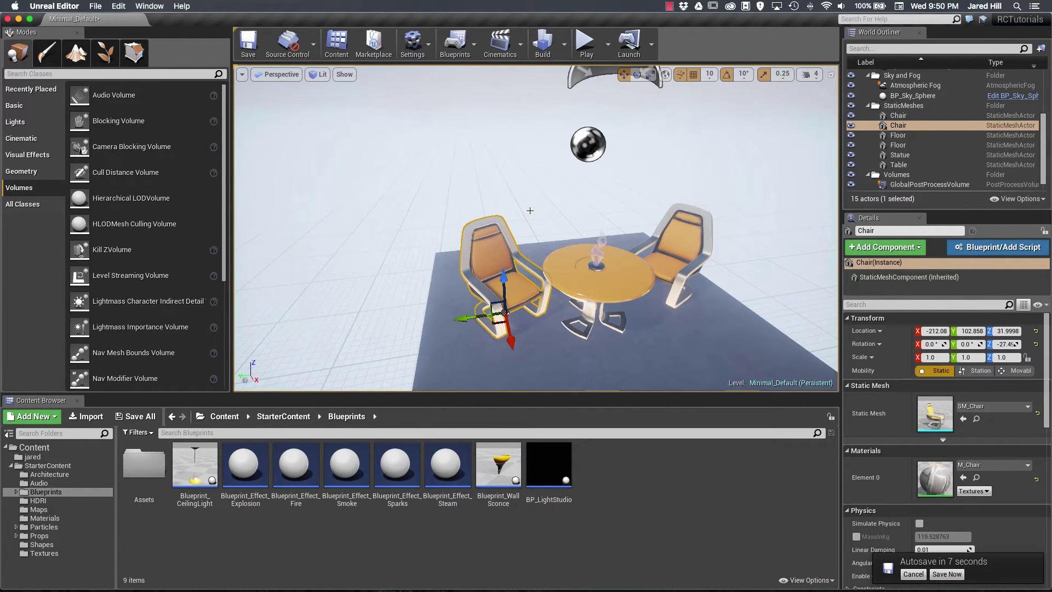
- Rotate the chair with the rotation gizmo using 10° snapping, ending at about -47° on Z
key(e)
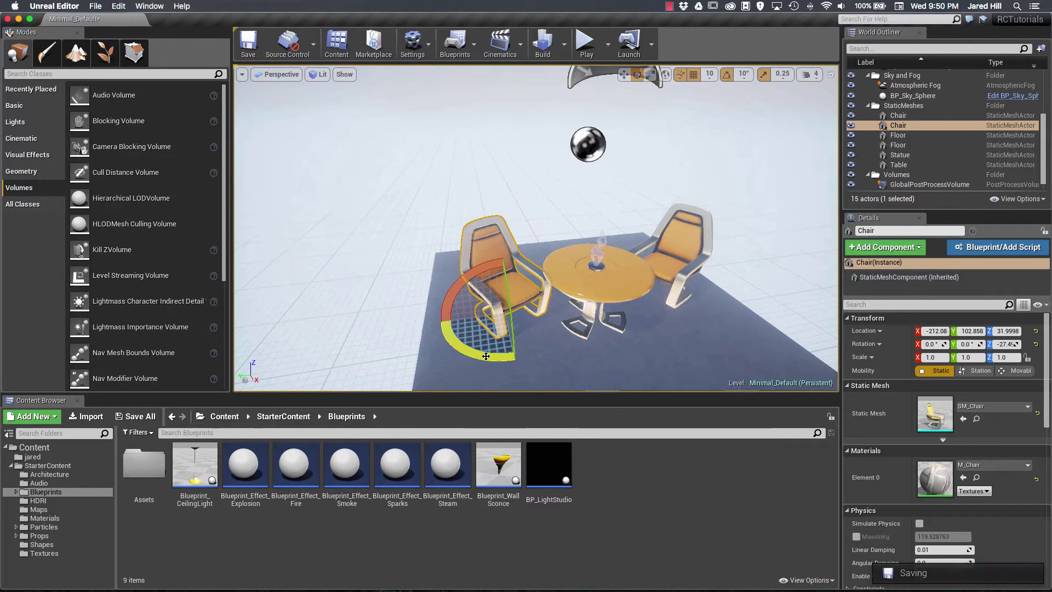
key(w)
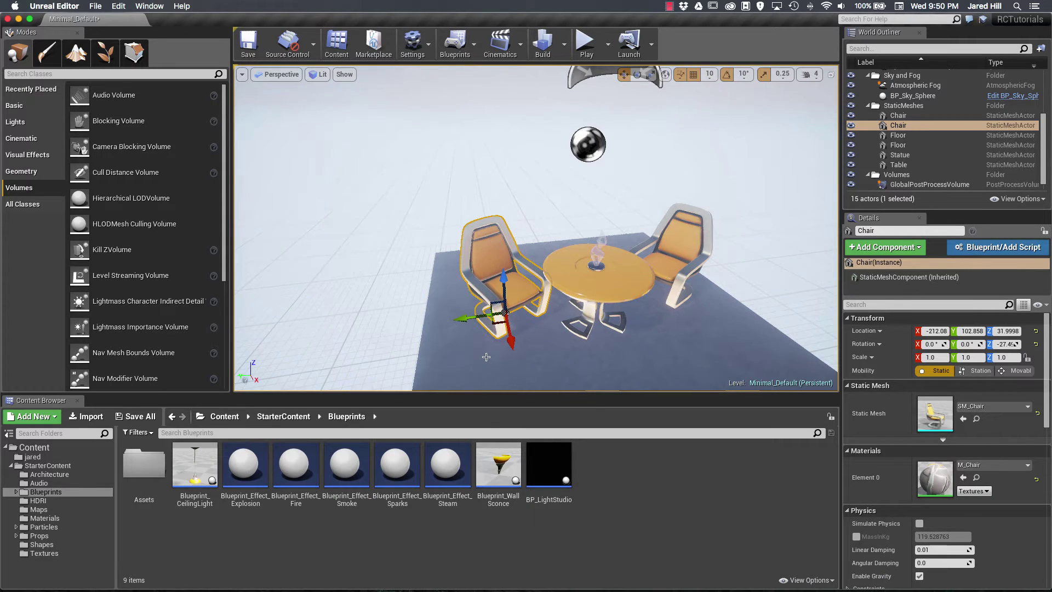
key(e)
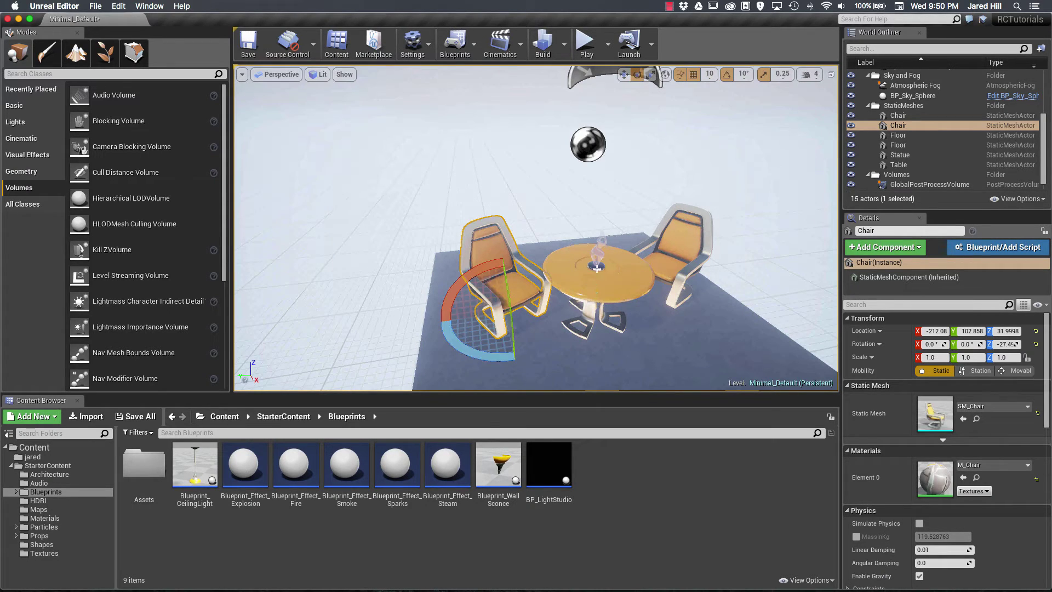
middle_drag(589, 281, 523, 320)
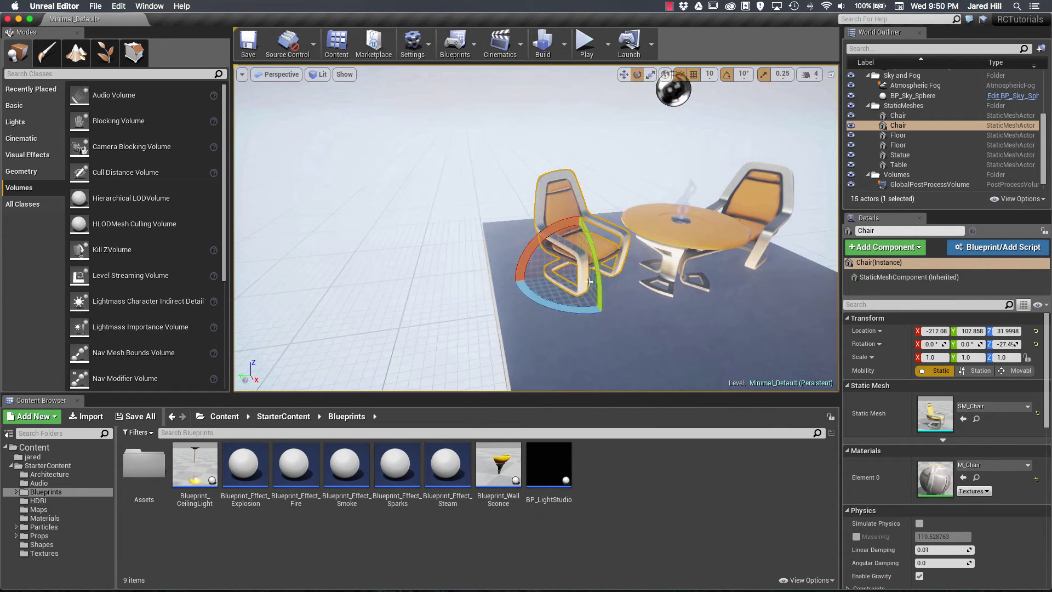
drag(557, 304, 559, 247)
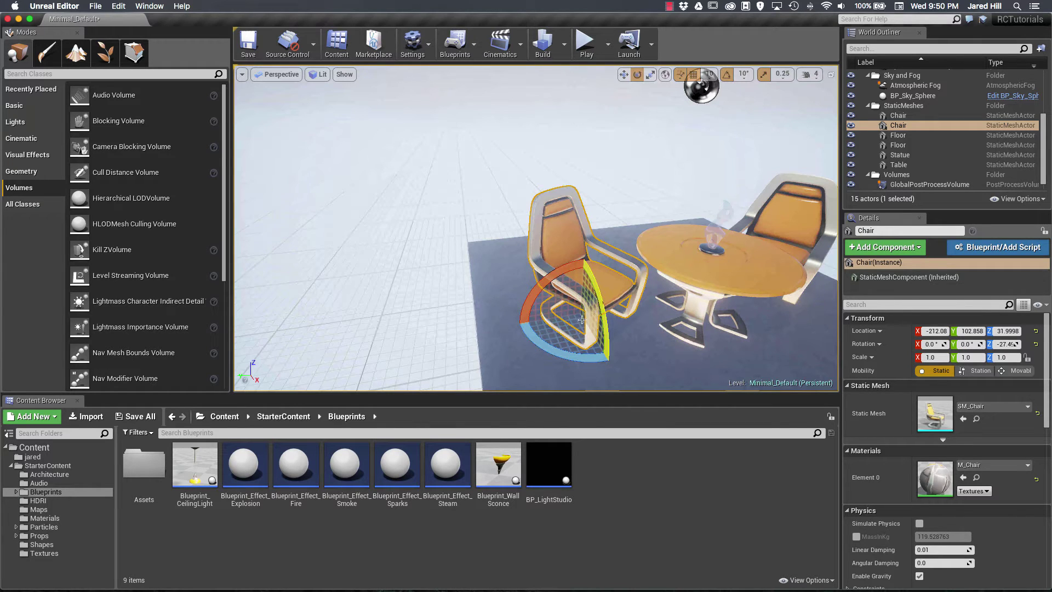
drag(554, 279, 499, 351)
drag(512, 307, 591, 277)
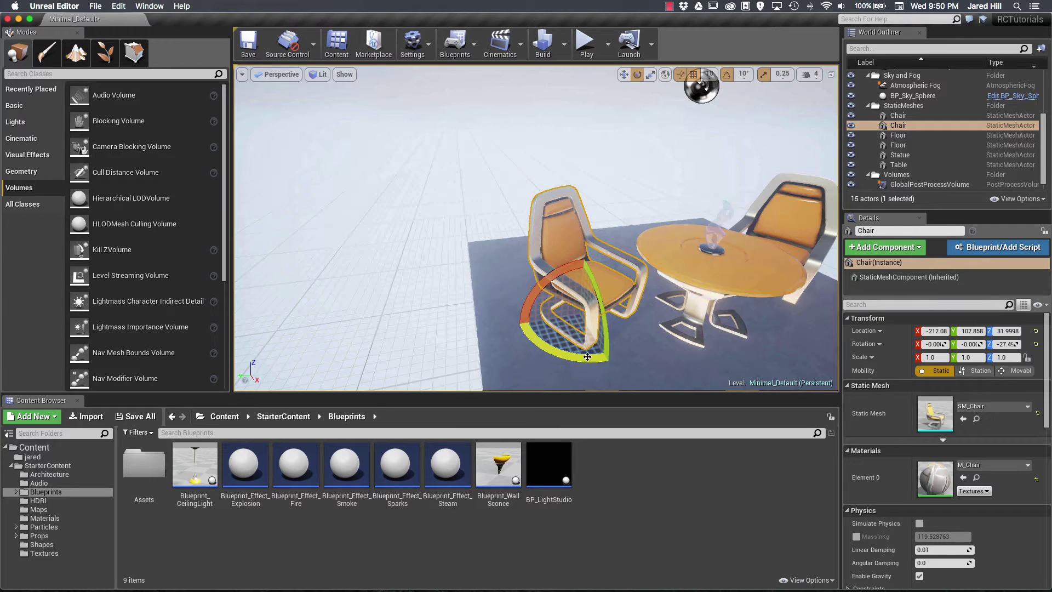
drag(598, 360, 610, 364)
drag(659, 309, 630, 274)
- Move the chair toward the table to about X -202, Y 83 and rotate it to about -67° on Z
key(w)
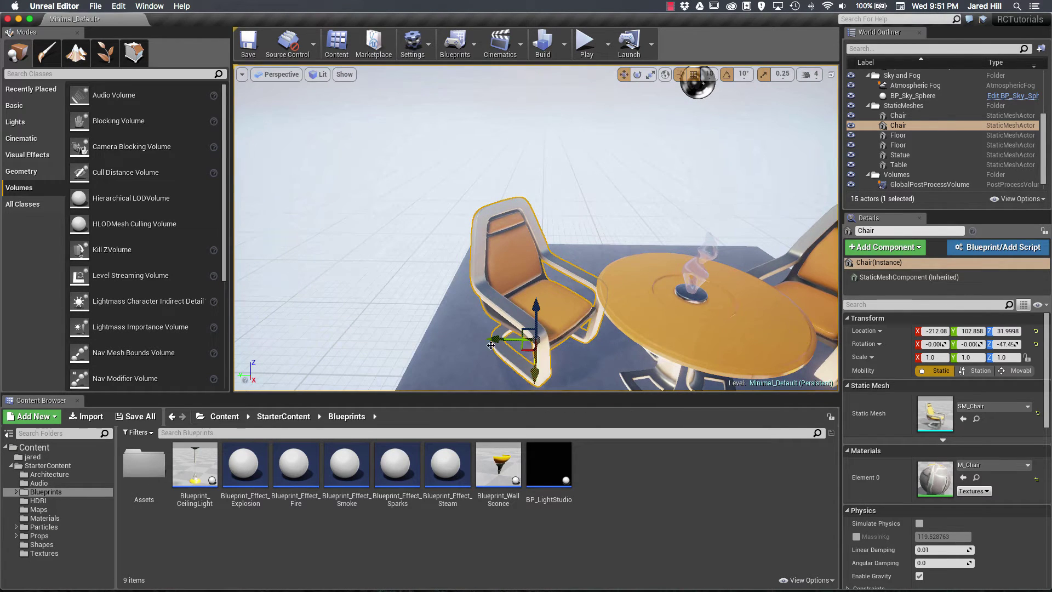
drag(500, 337, 514, 342)
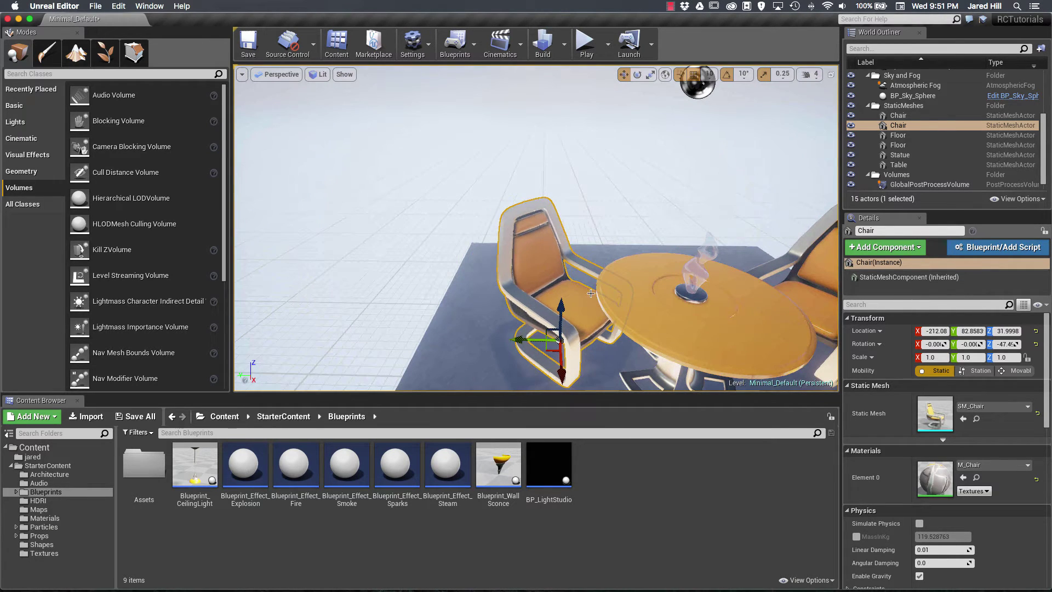
key(e)
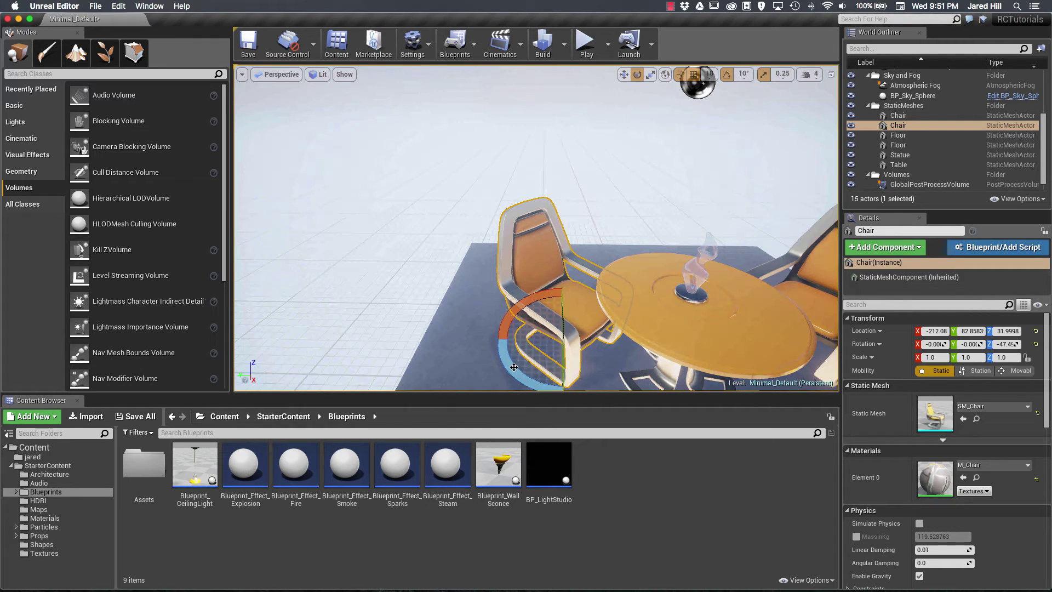
drag(512, 362, 567, 302)
key(w)
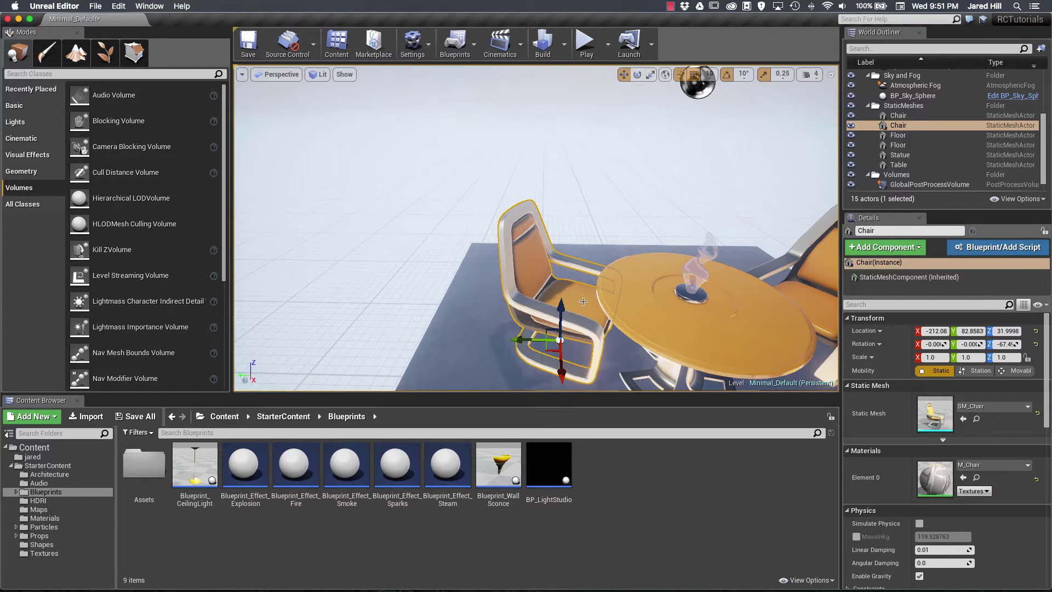
mouse_move(561, 369)
mouse_down()
mouse_move(560, 378)
mouse_move(591, 315)
mouse_move(562, 363)
mouse_up()
- Try tilting the chair freely with rotation grid snapping off, and restore both the chair's rotation and the snapping
key(e)
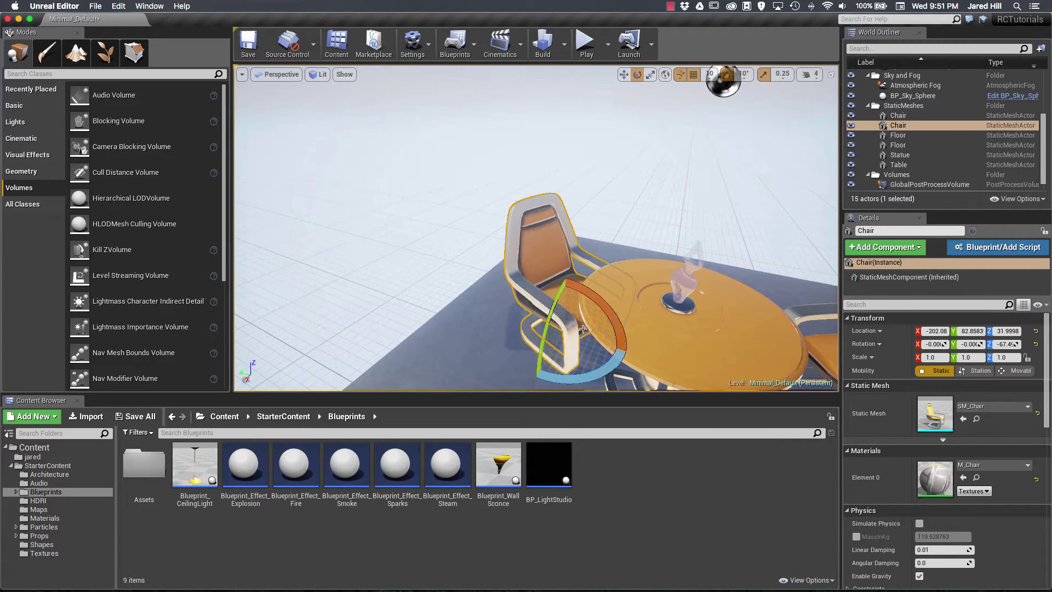
right_drag(536, 279, 603, 286)
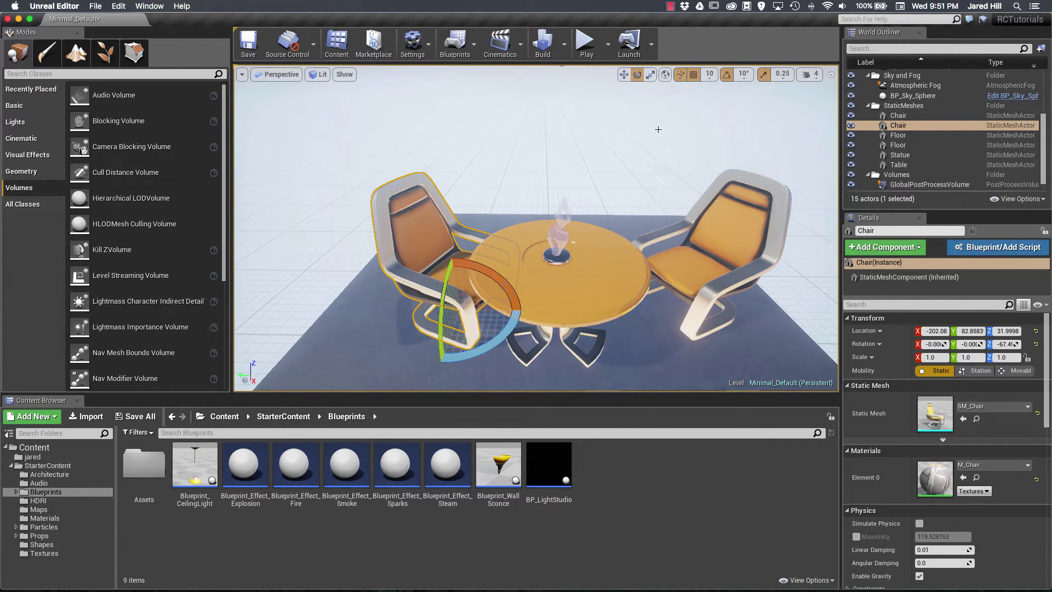
click(726, 75)
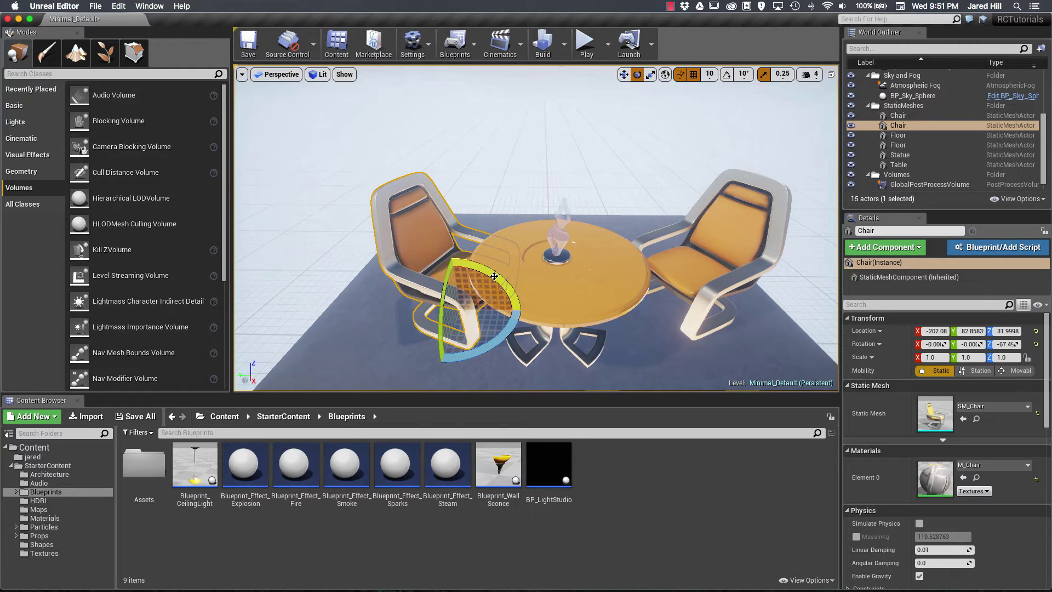
drag(494, 279, 471, 268)
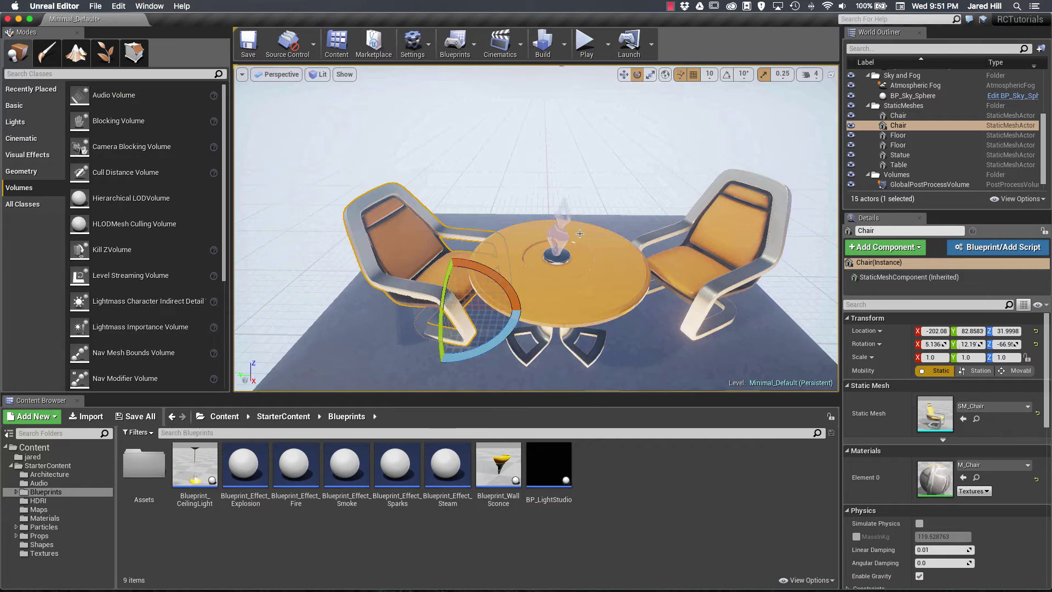
key(super+z)
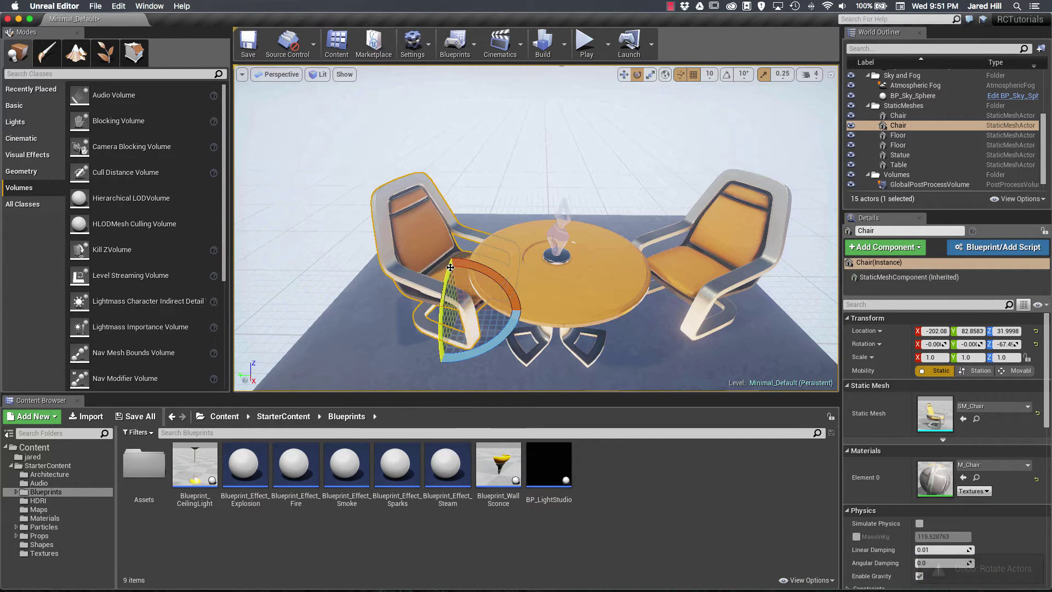
click(727, 75)
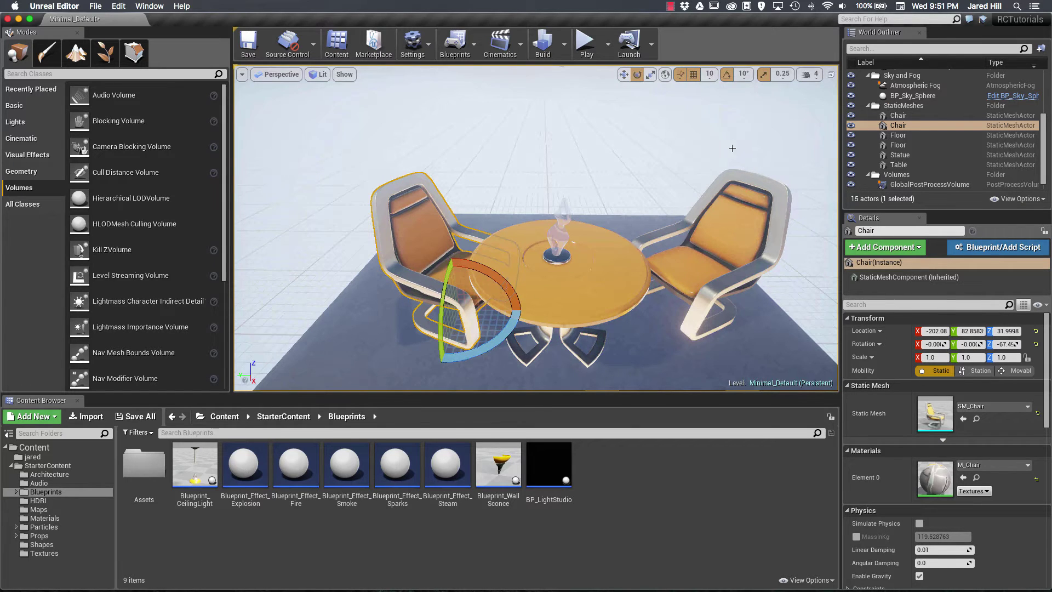
- Set the rotation grid snap to 5° and try rotating the chair
click(748, 77)
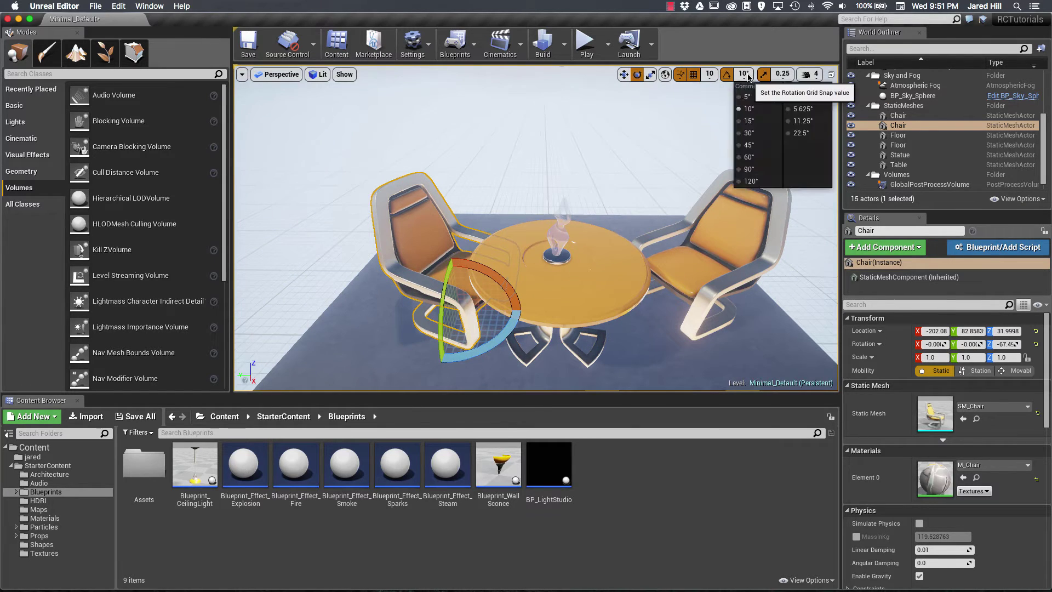
click(763, 102)
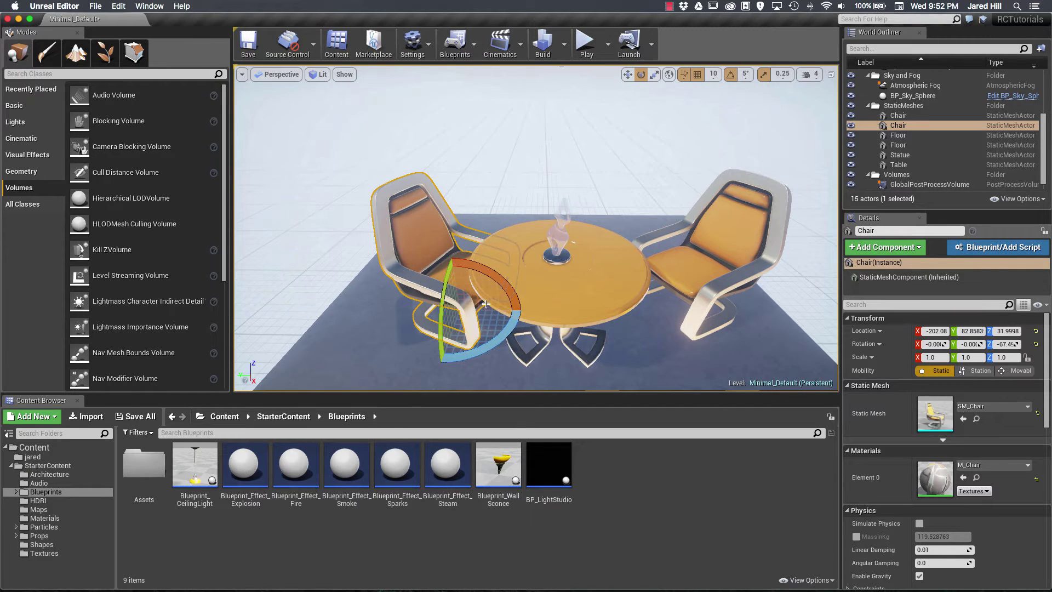
mouse_move(514, 294)
mouse_down()
mouse_move(505, 336)
mouse_move(514, 294)
mouse_up()
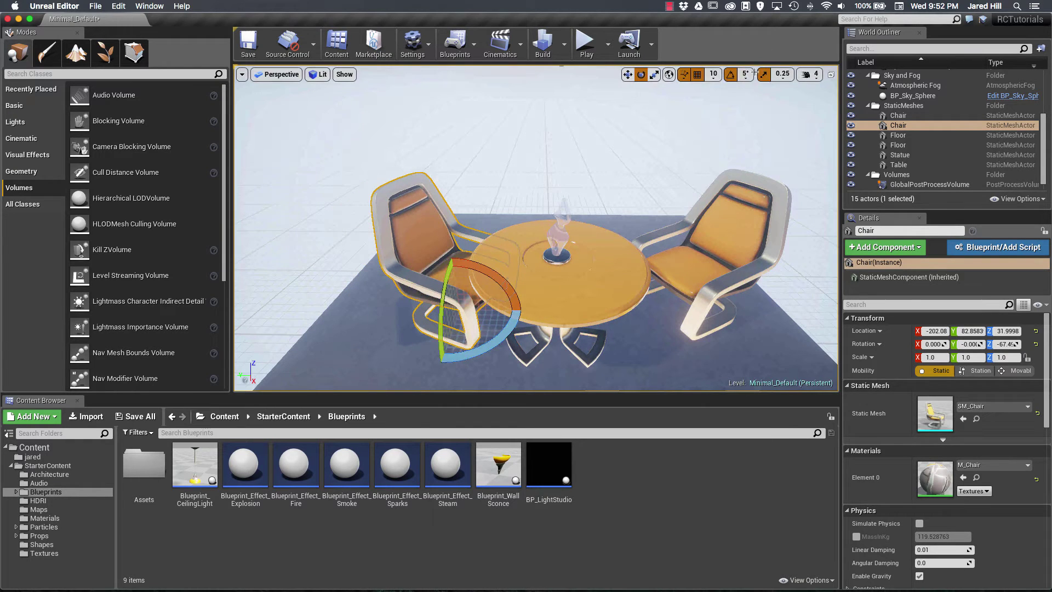
- Set the rotation grid snap to 2.812° and try rotating the chair about its vertical axis
click(748, 74)
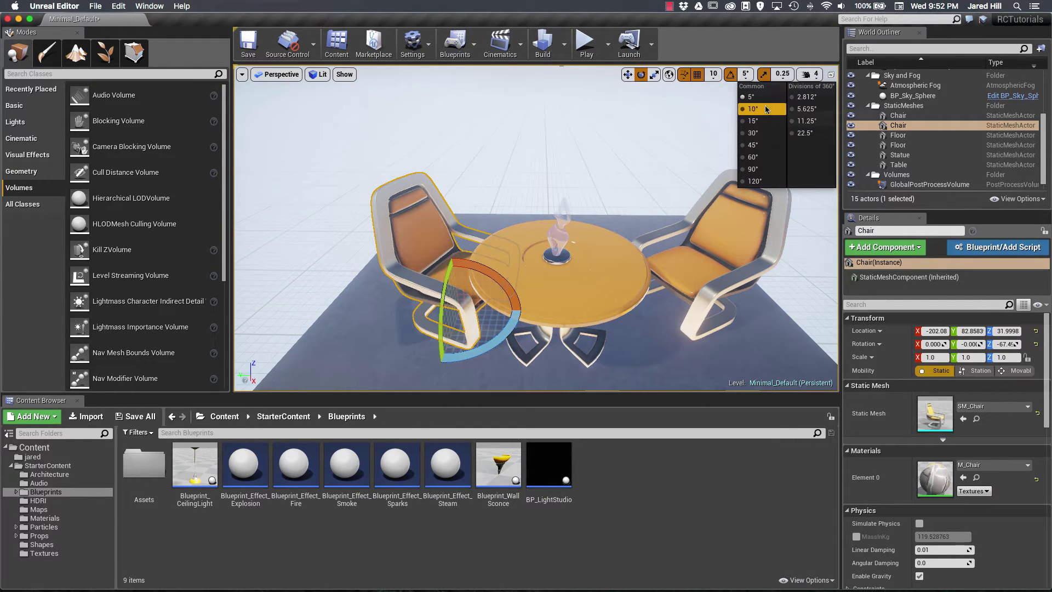
click(827, 99)
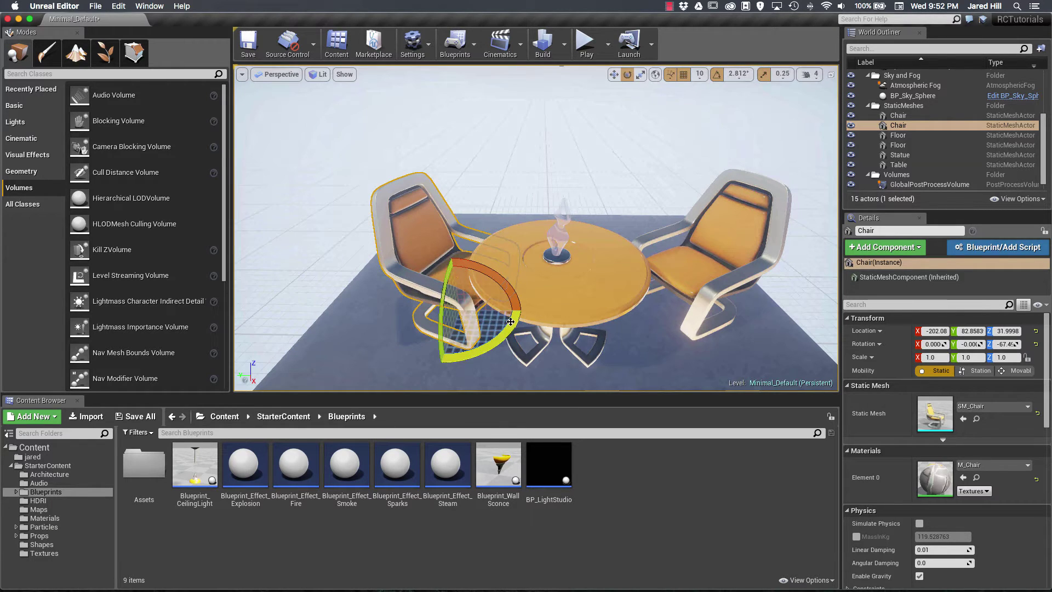
drag(482, 345, 444, 368)
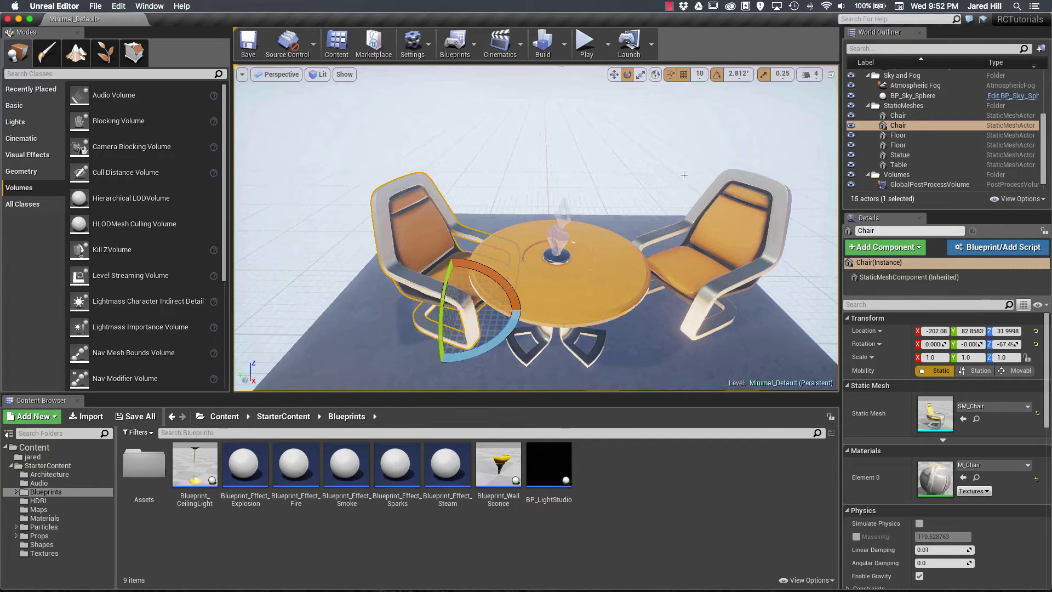
- Rotate the chair to about 0° on Z with the rotation grid snap at 22.5° and move it to about Y 103
click(742, 82)
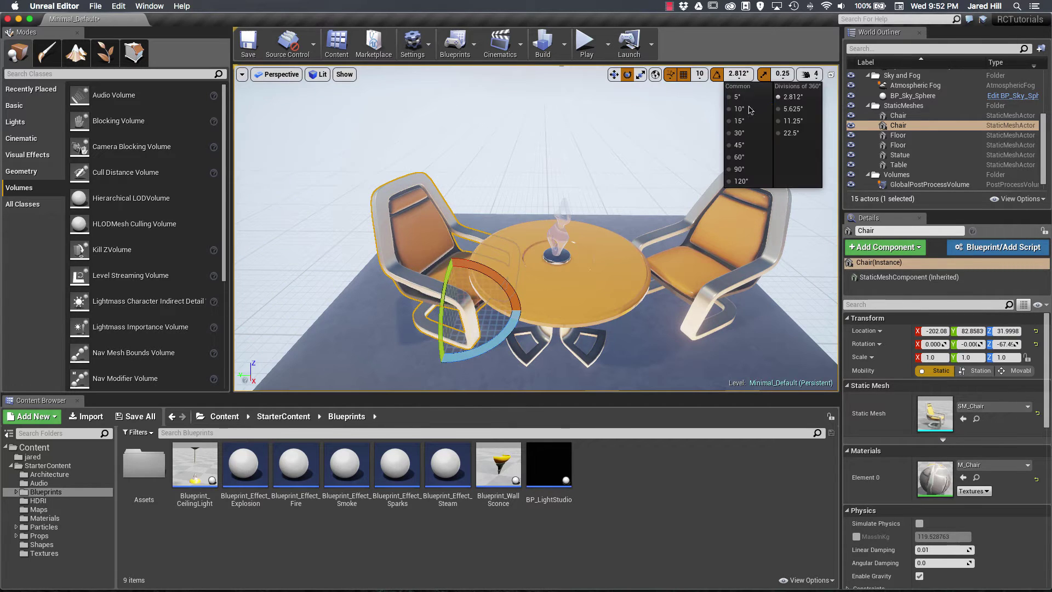
click(778, 134)
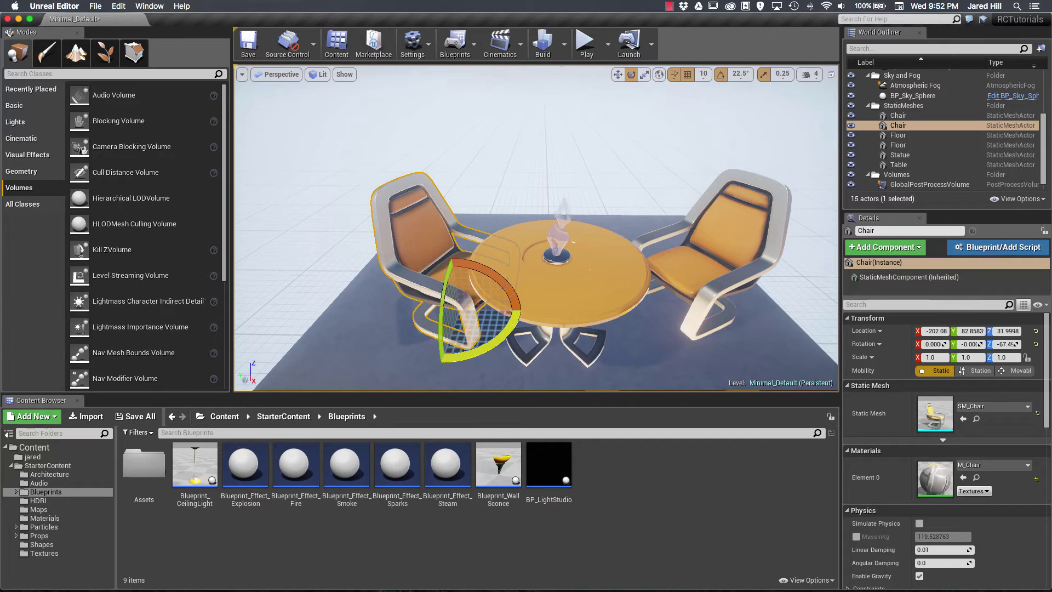
drag(472, 352, 421, 366)
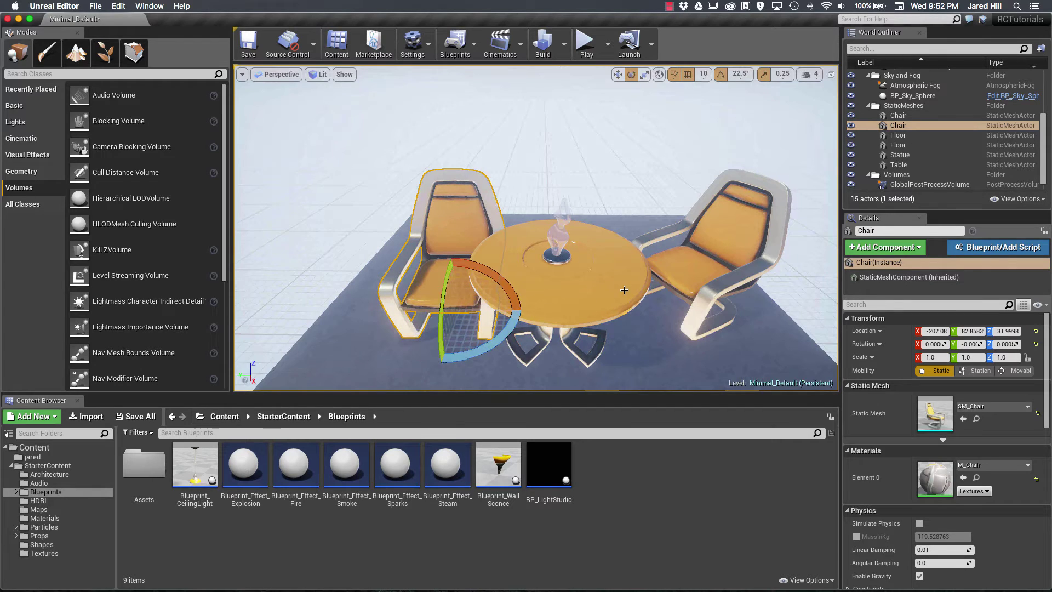
key(w)
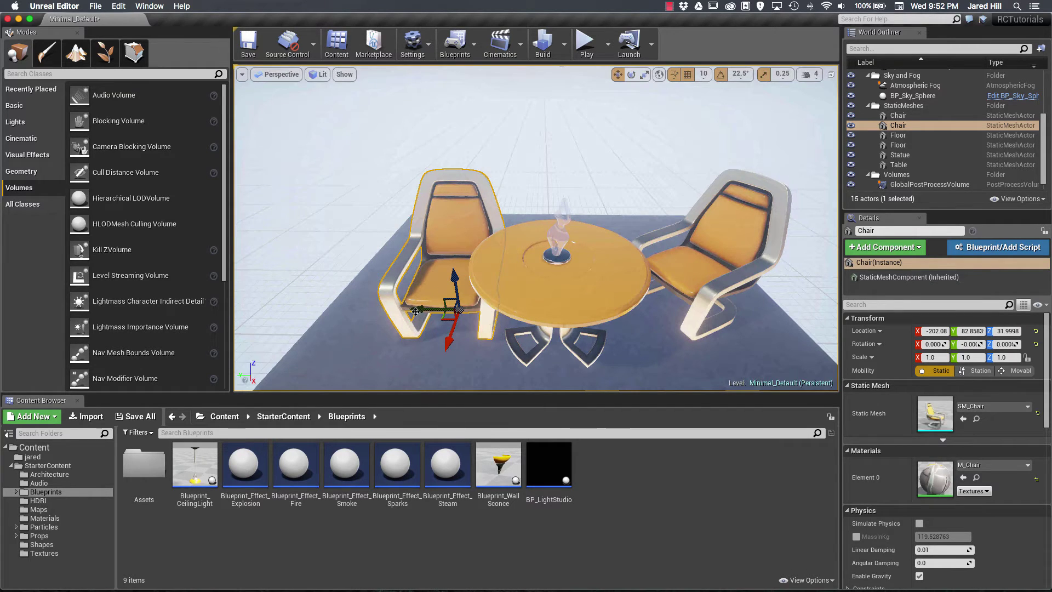
drag(416, 310, 389, 308)
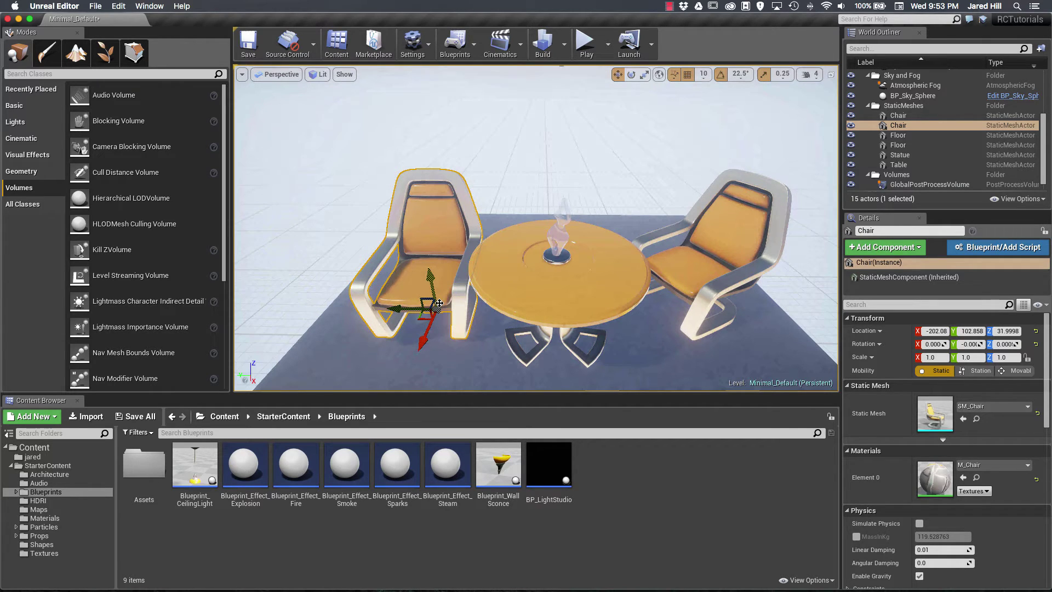
- Scale the chair to 1.25 on X and Z, stretching Y to 2.5 and returning it to 1.0
key(r)
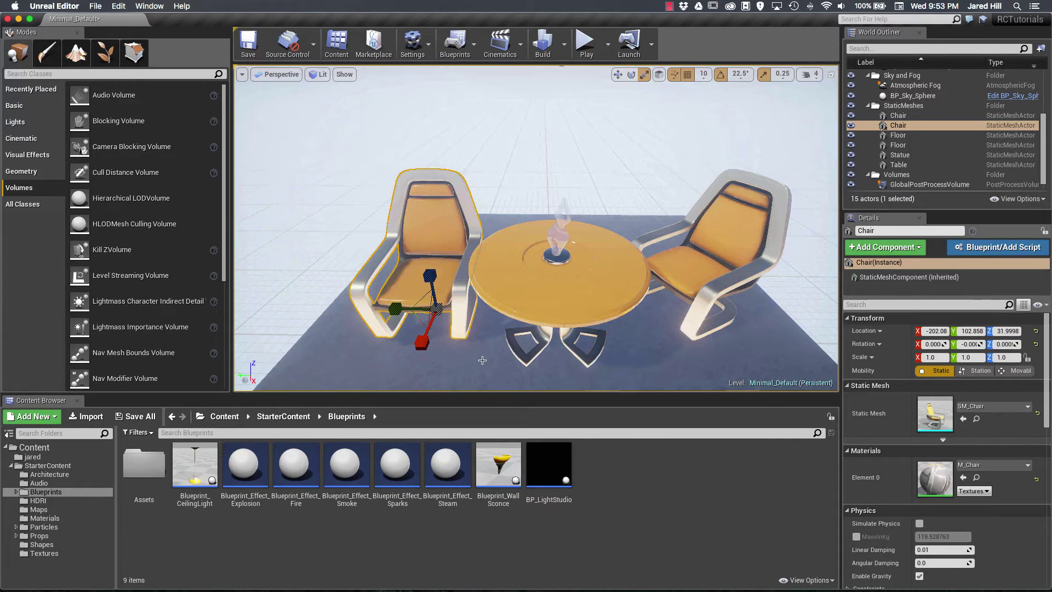
key(f)
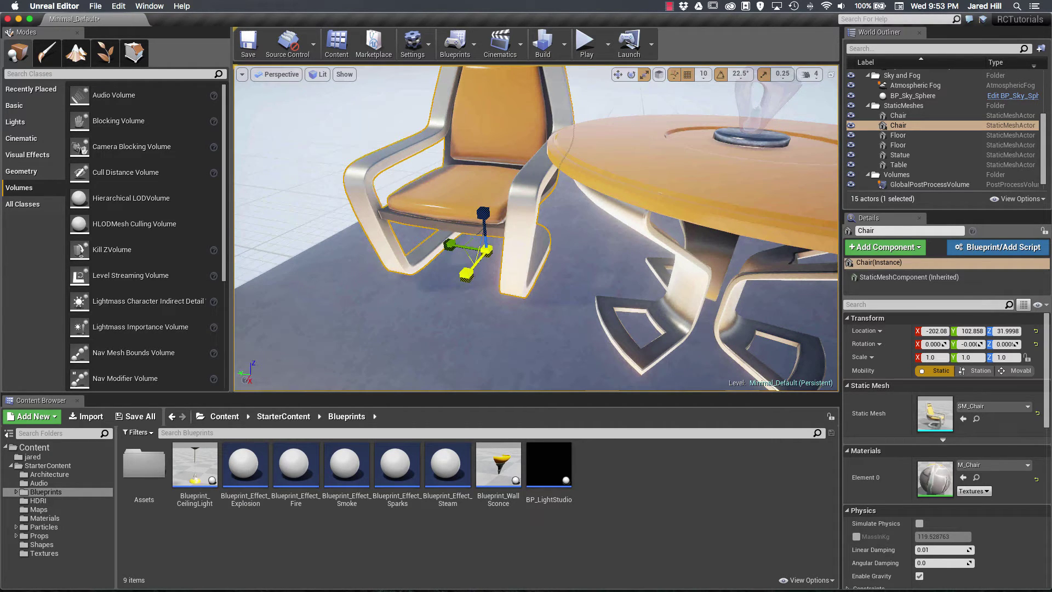
drag(467, 273, 496, 251)
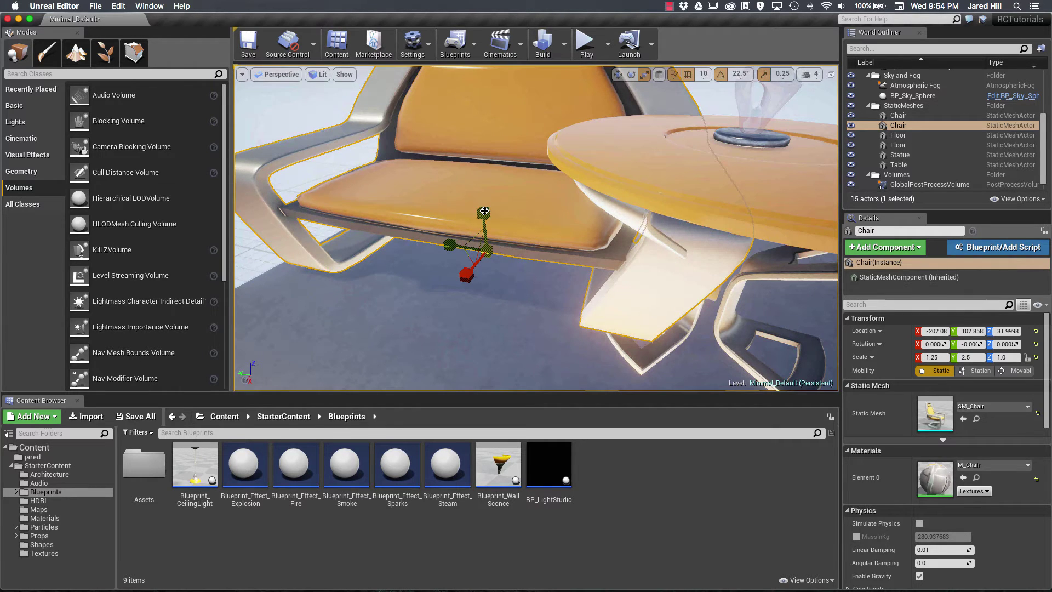
mouse_move(483, 213)
mouse_down()
mouse_move(482, 192)
mouse_move(483, 241)
mouse_move(482, 215)
mouse_up()
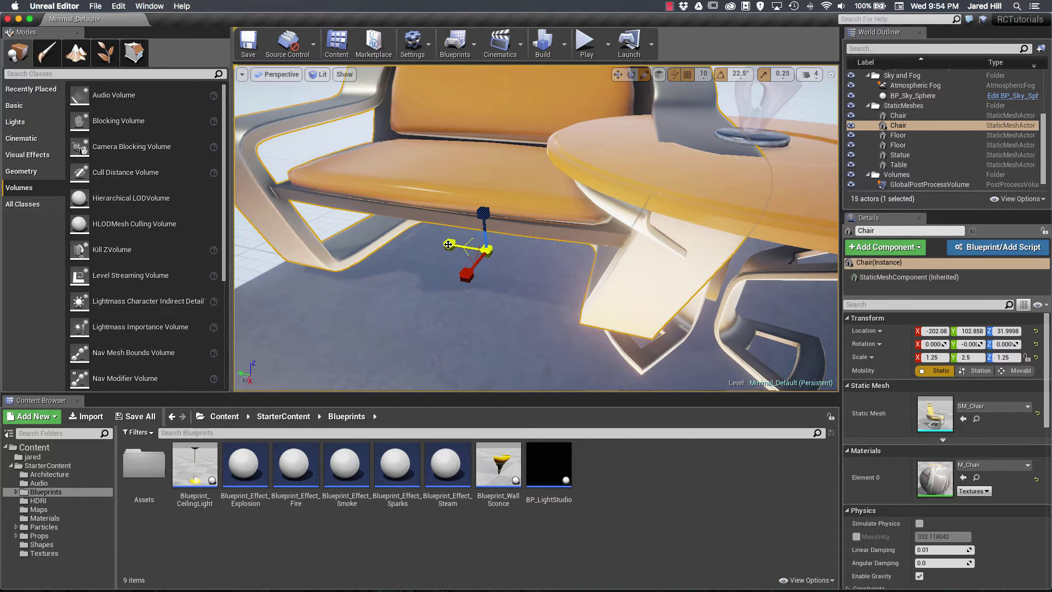
drag(449, 246, 486, 250)
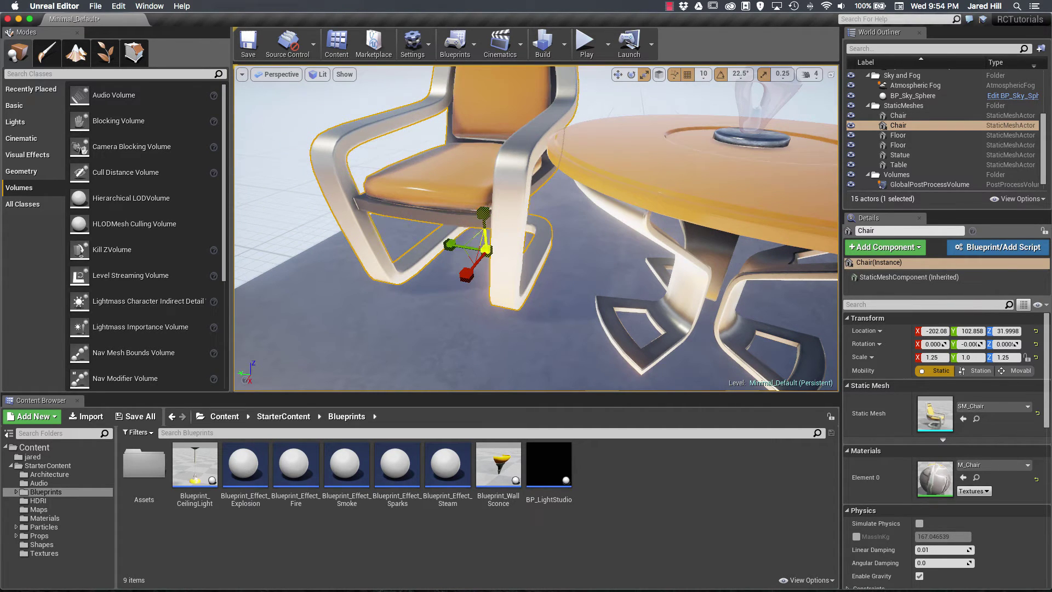
- Scale the chair to 1.0 on Z and X with the individual axis handles
drag(482, 214, 483, 220)
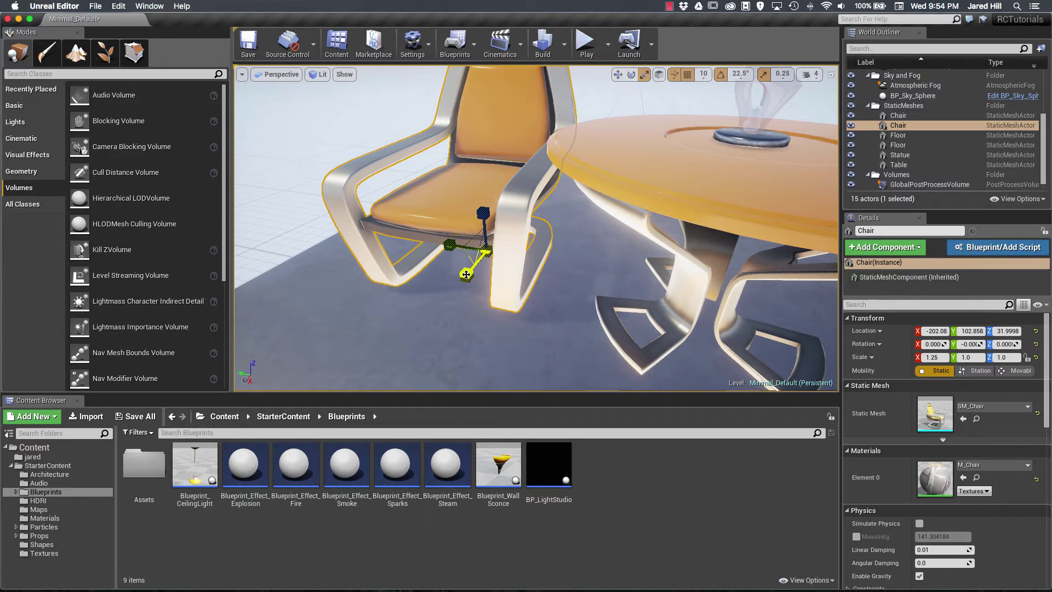
drag(467, 273, 471, 268)
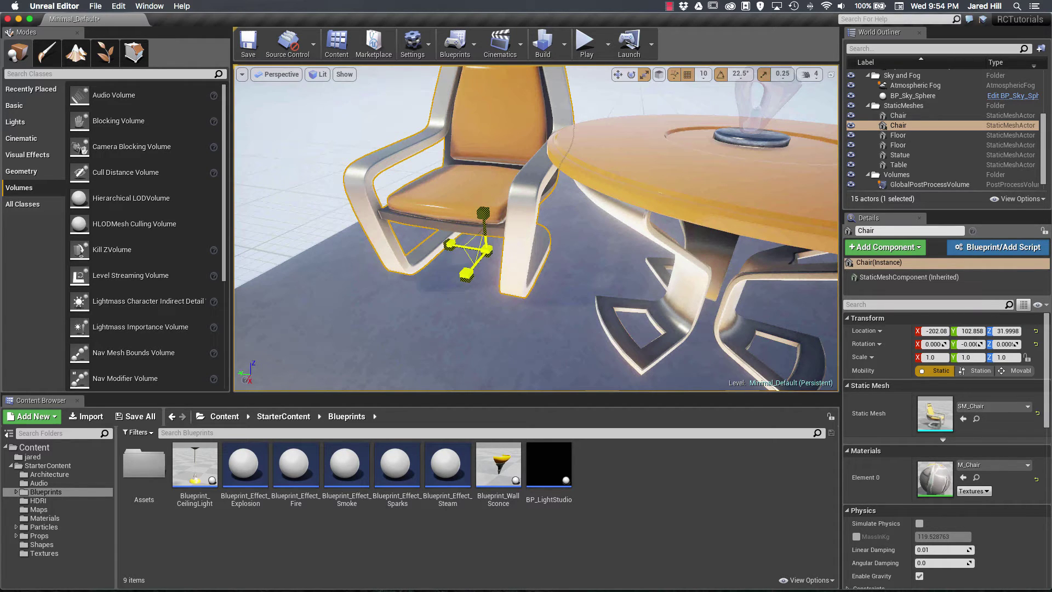
- Try scaling the chair uniformly to 0.75 and up to 3.0, then undo the scaling
mouse_move(486, 250)
mouse_down()
mouse_move(463, 250)
mouse_move(514, 250)
mouse_move(480, 250)
mouse_up()
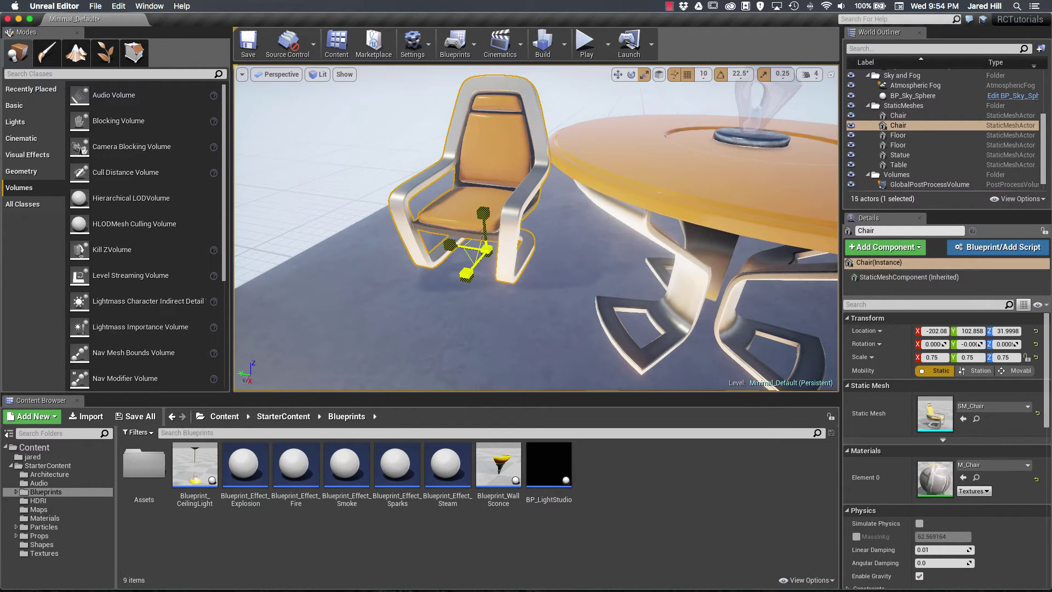
drag(480, 250, 539, 250)
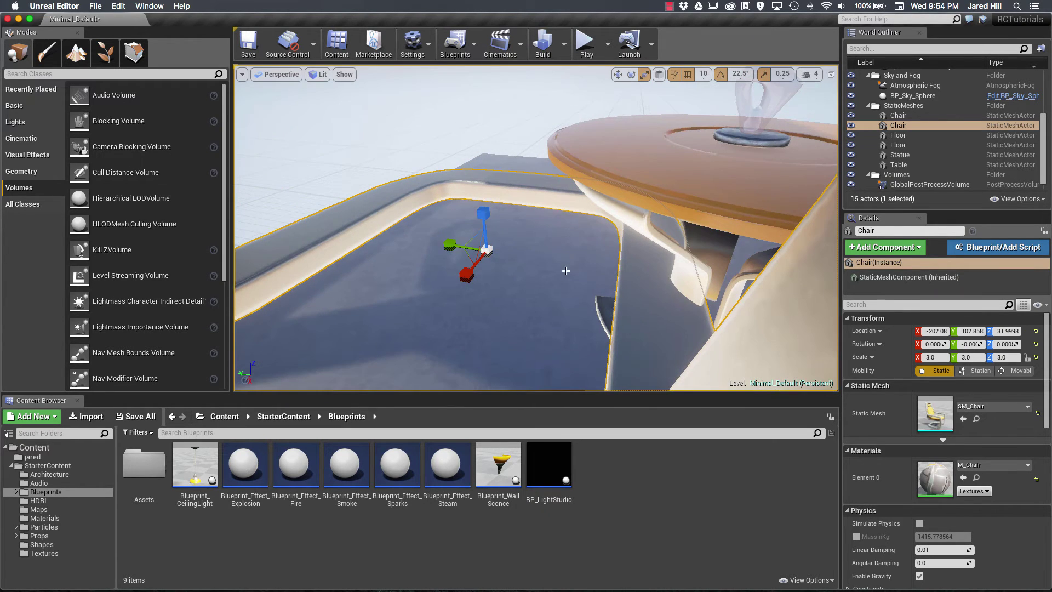
scroll(553, 285, down, 10)
scroll(553, 284, down, 2)
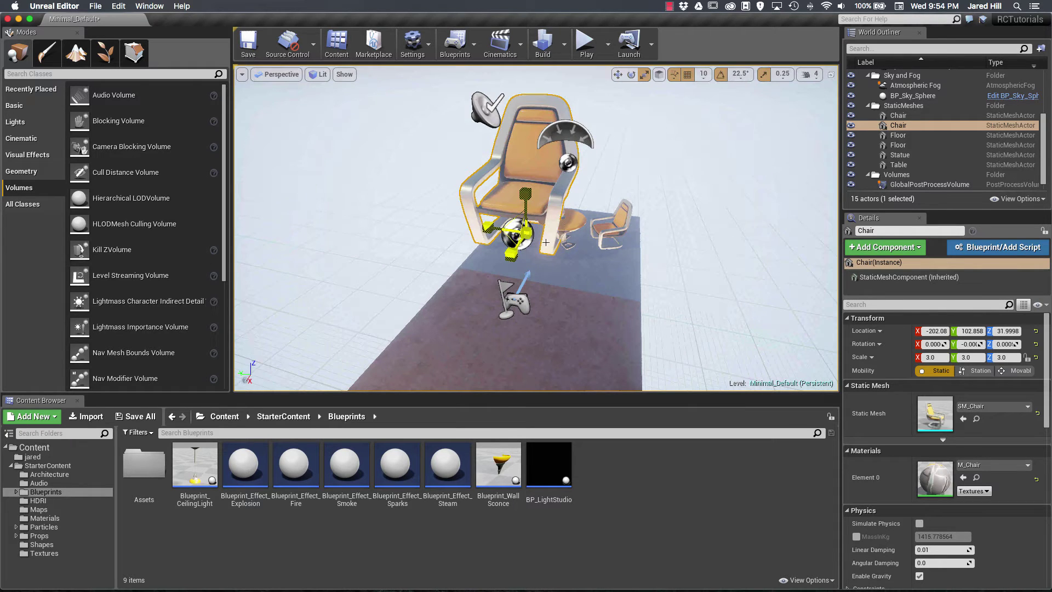
key(super+z)
scroll(523, 255, up, 5)
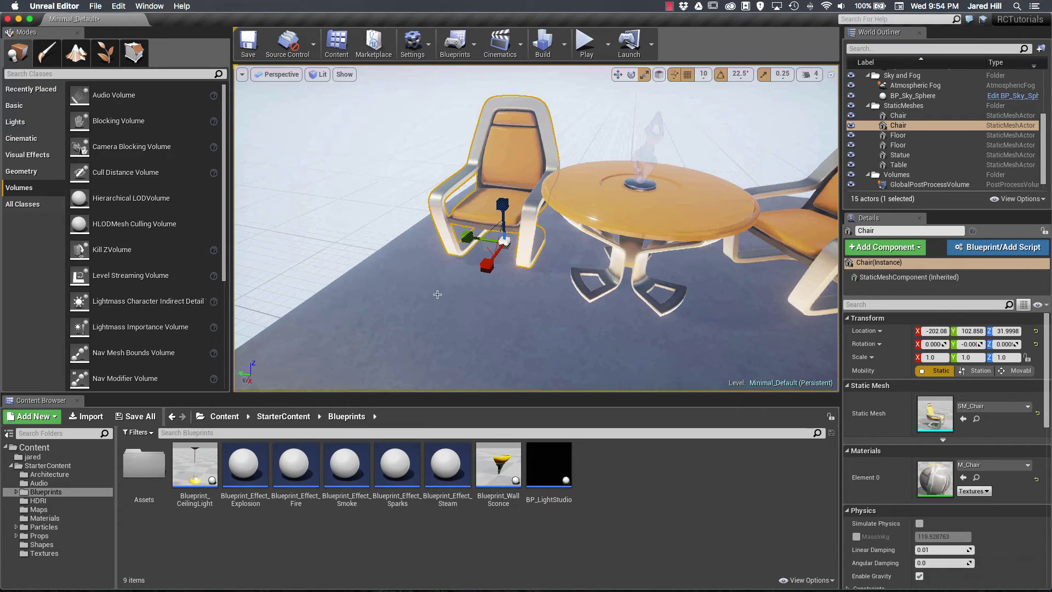
- Try scaling the chair to 1.25 on Y and Z together with the two-axis handle, returning both to 1.0
drag(437, 295, 458, 285)
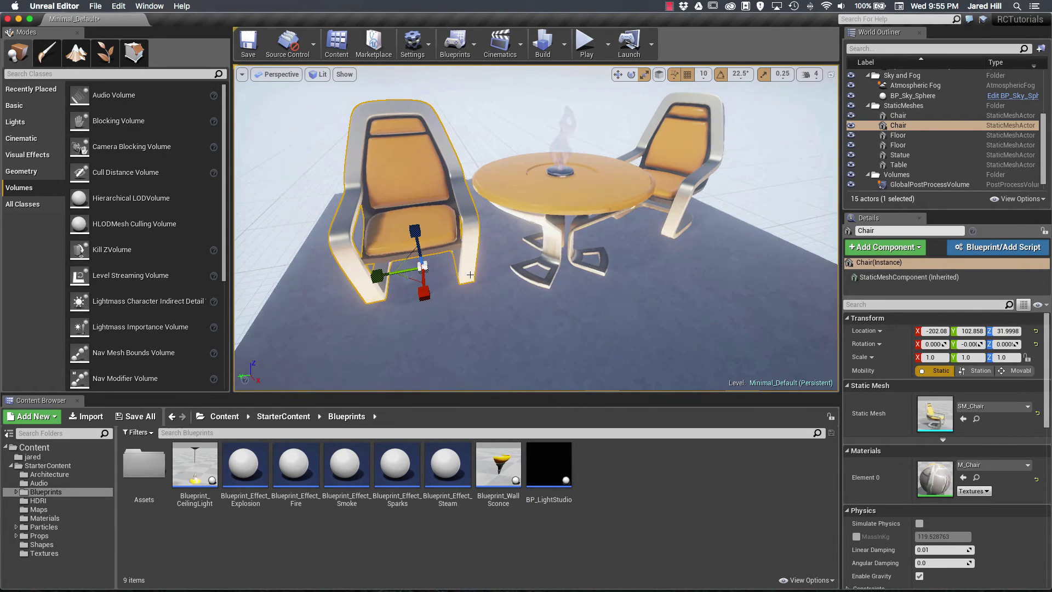
right_drag(458, 285, 436, 259)
mouse_move(436, 259)
mouse_down()
mouse_move(445, 211)
mouse_move(440, 276)
mouse_up()
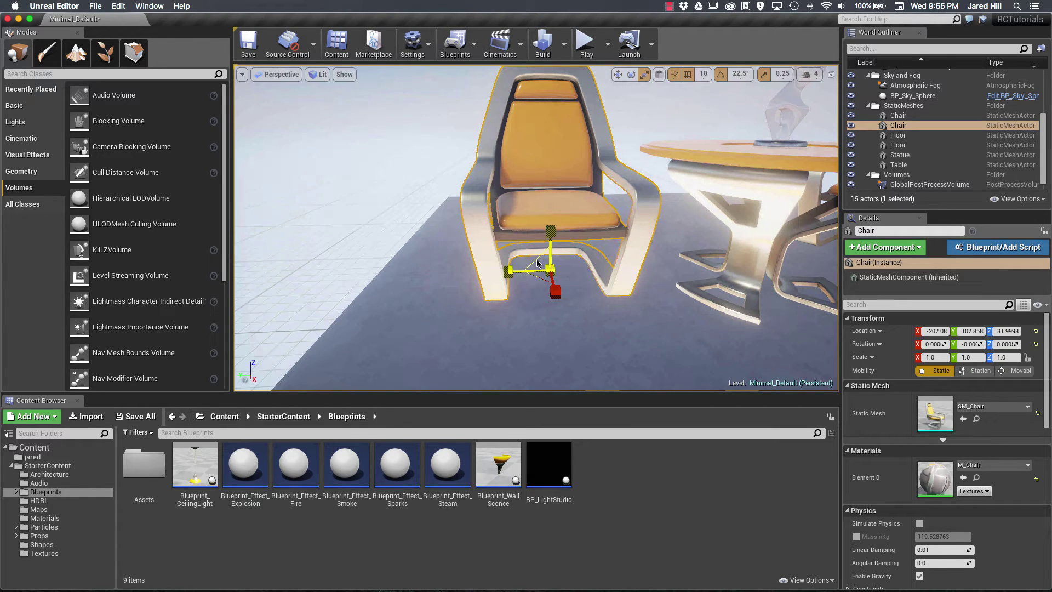
mouse_move(534, 262)
mouse_down()
mouse_move(521, 240)
mouse_move(534, 262)
mouse_move(525, 249)
mouse_up()
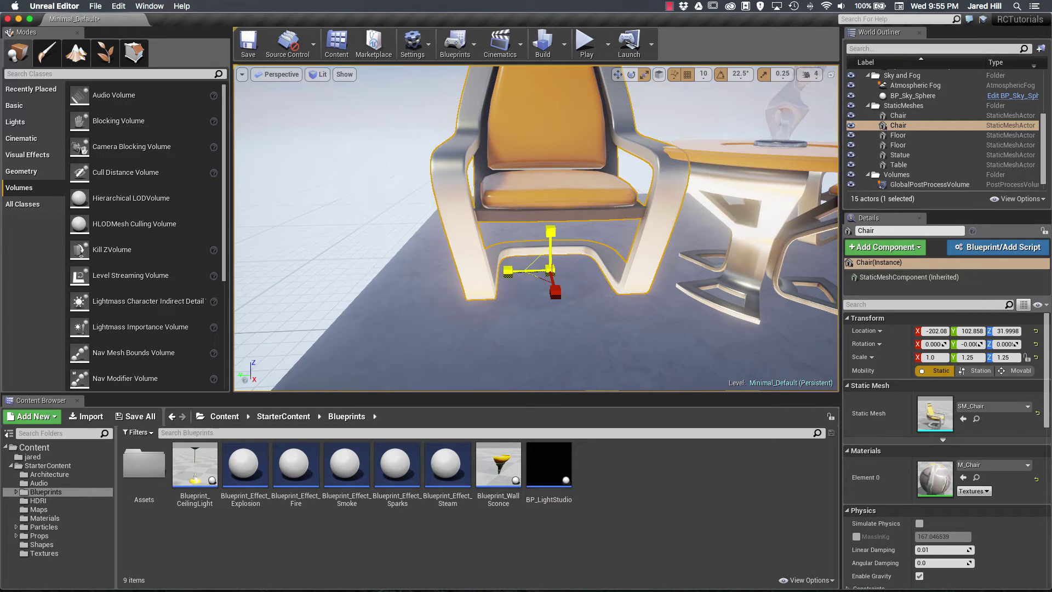
drag(525, 249, 520, 240)
mouse_move(537, 258)
mouse_down()
mouse_move(540, 279)
mouse_move(524, 299)
mouse_move(541, 277)
mouse_up()
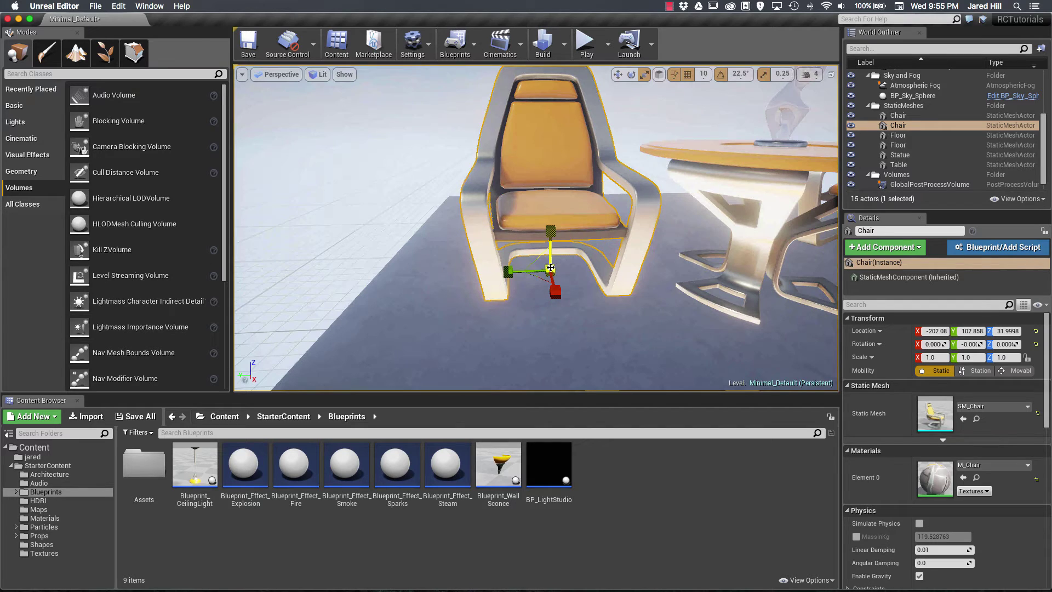
- Disable scale grid snapping, try scaling the chair along X, undo that scaling and re-enable the snapping
right_drag(462, 312, 604, 296)
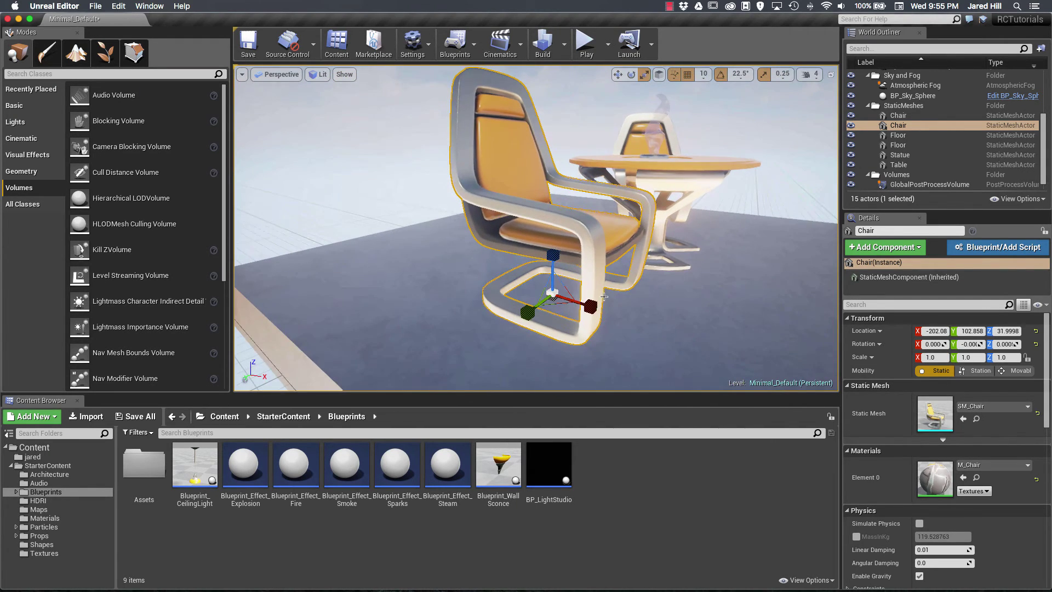
mouse_move(564, 284)
mouse_down()
mouse_move(583, 267)
mouse_move(544, 301)
mouse_move(552, 294)
mouse_up()
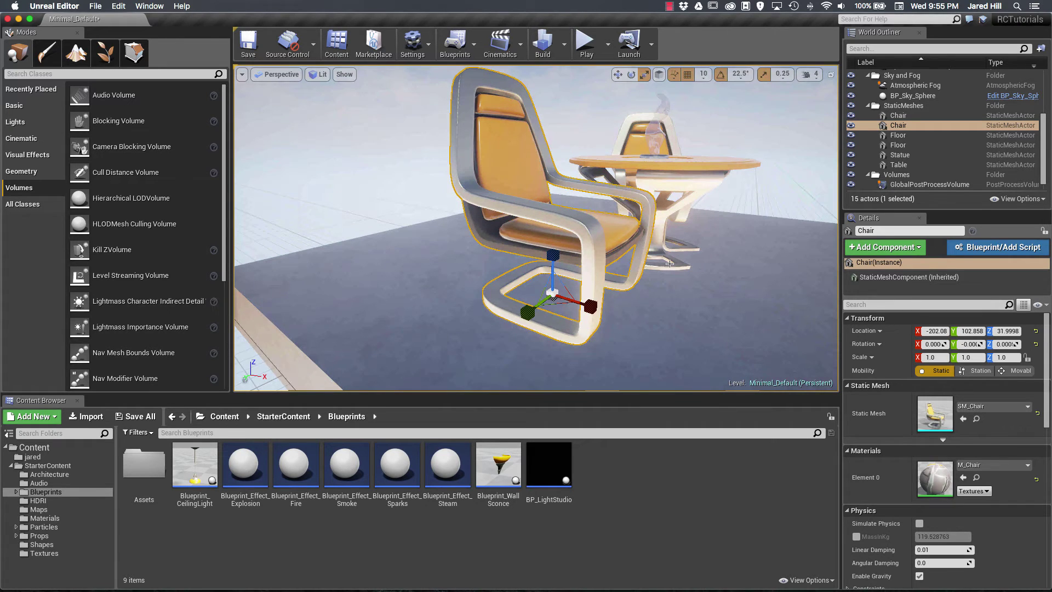
click(768, 78)
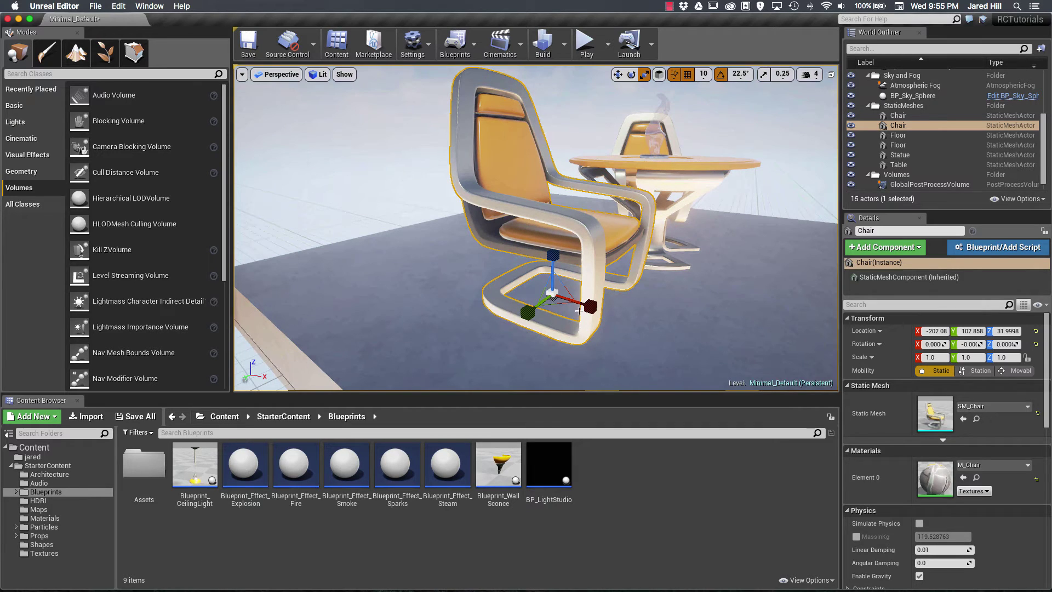
mouse_move(578, 304)
mouse_down()
mouse_move(605, 313)
mouse_move(566, 304)
mouse_move(596, 308)
mouse_up()
key(super+z)
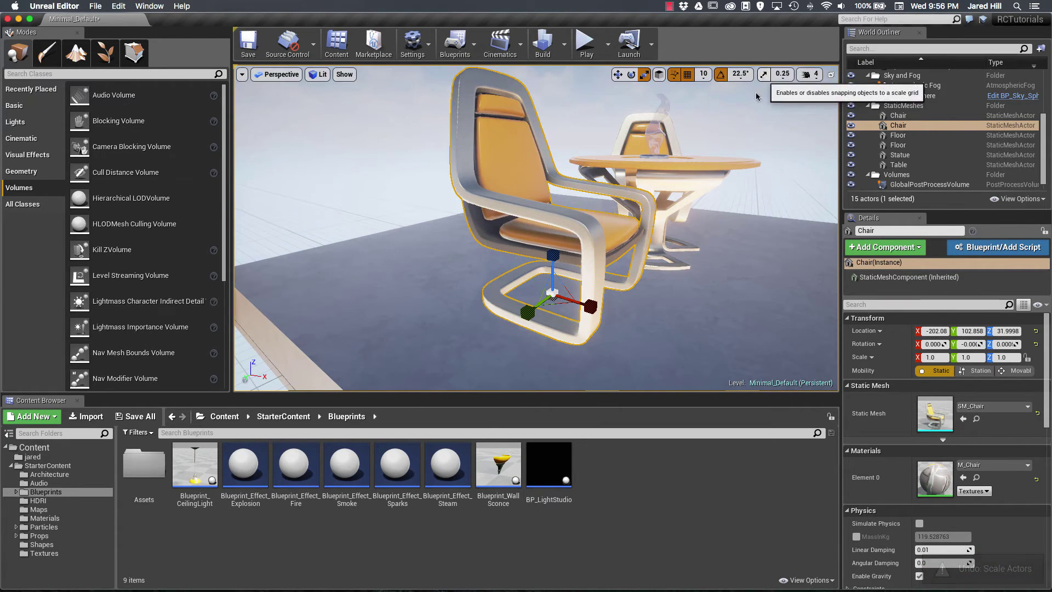
click(763, 76)
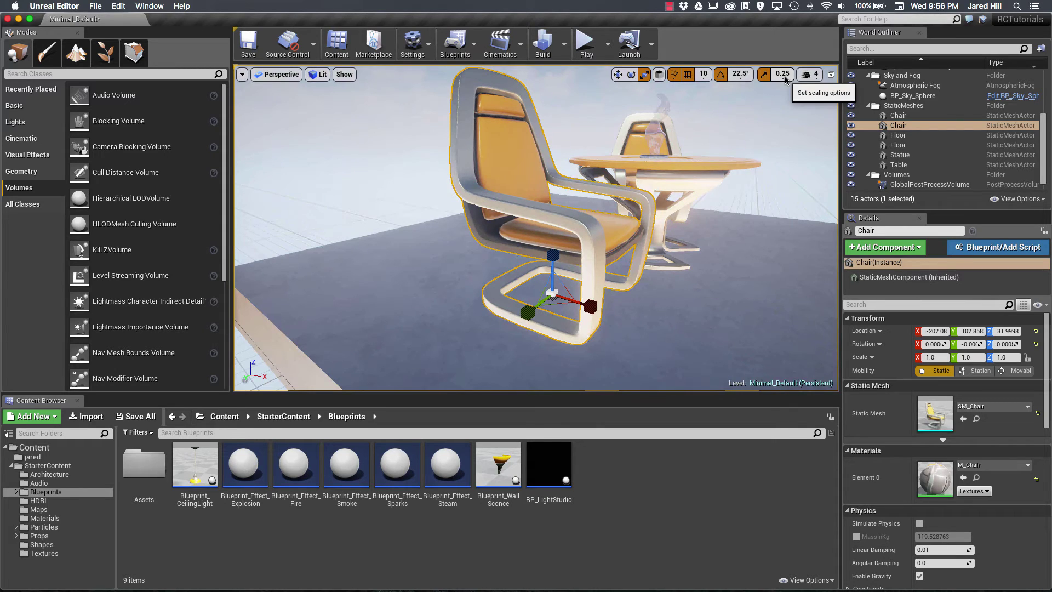
- Examine the available scale grid snap values and scaling options
click(784, 76)
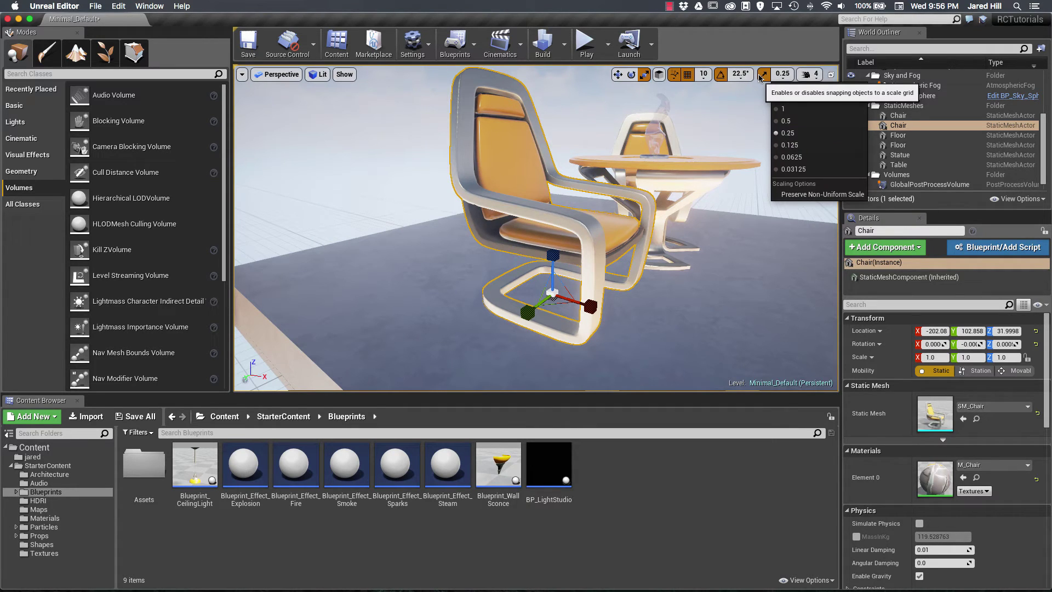
click(686, 289)
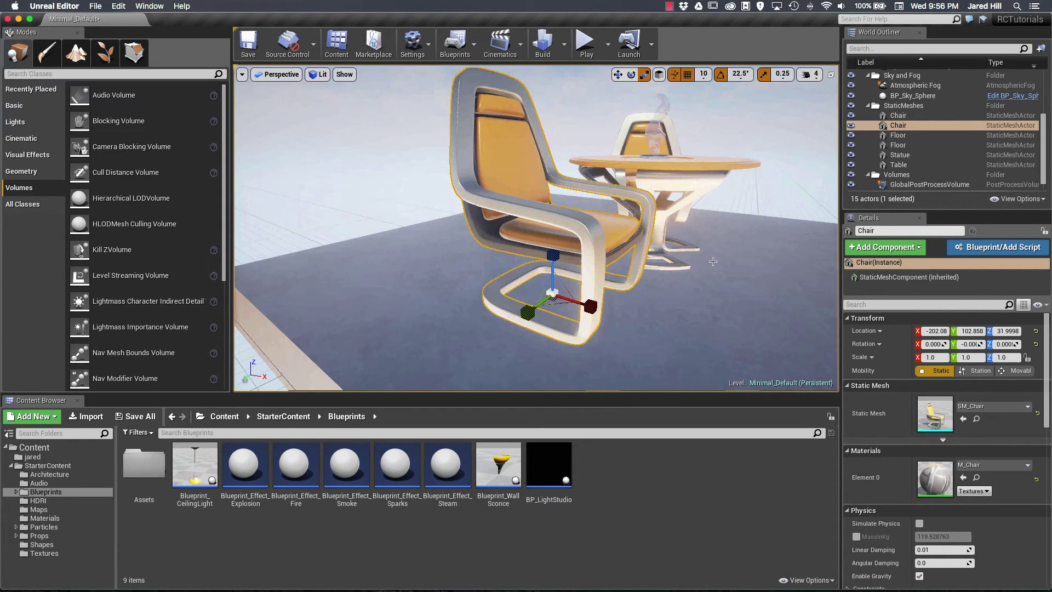
- Move the chair along the X axis to about X -214
mouse_move(712, 259)
mouse_down()
mouse_move(701, 202)
mouse_move(679, 263)
mouse_move(713, 260)
mouse_move(717, 208)
mouse_move(668, 200)
mouse_move(679, 257)
mouse_move(715, 272)
mouse_up()
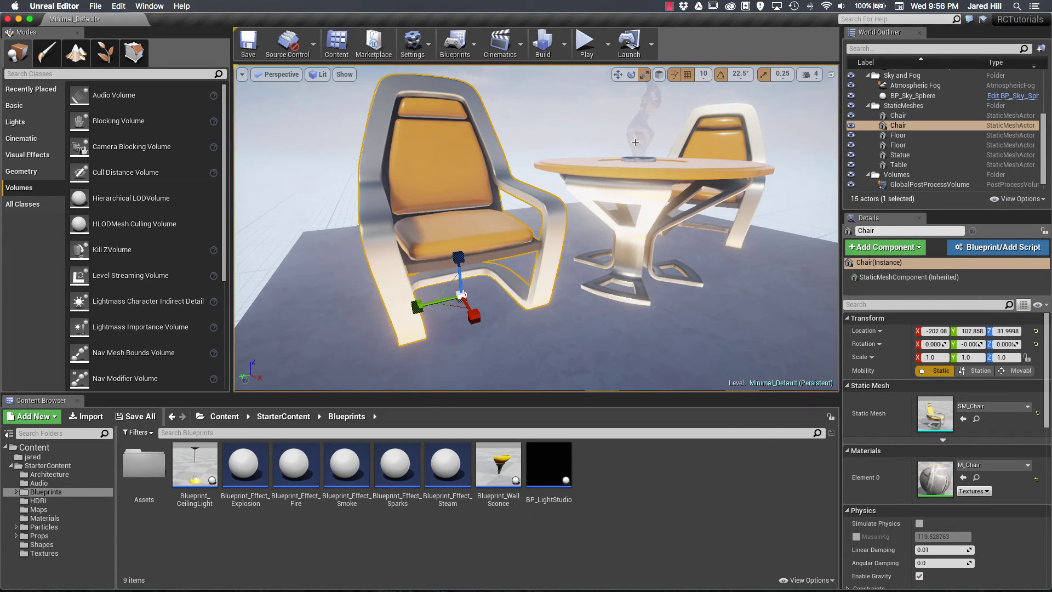
key(w)
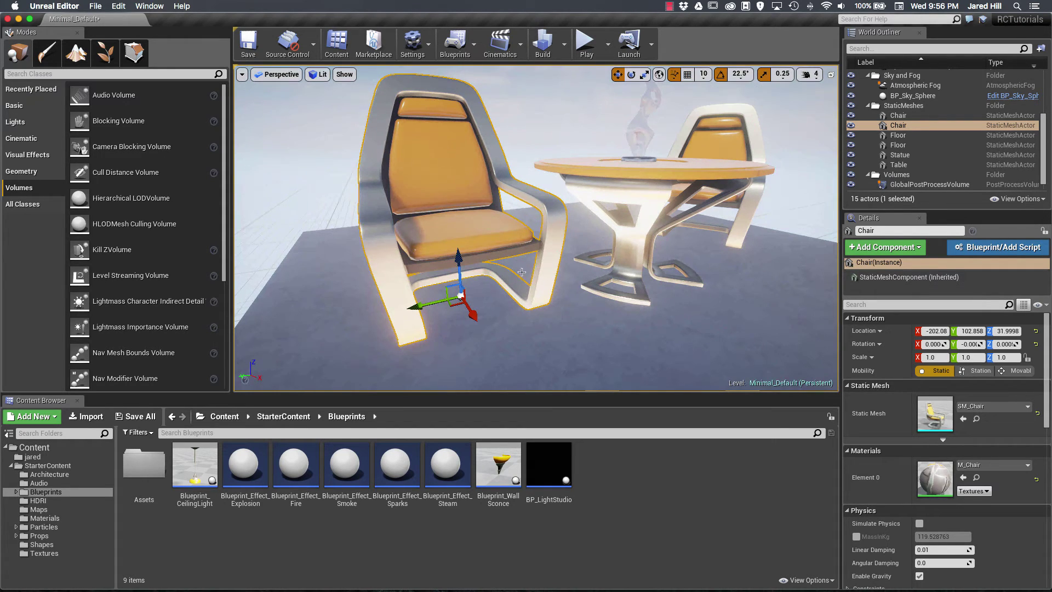
drag(473, 313, 462, 299)
- Rotate the chair about its vertical axis to about -67.5° on Z with the 22.5° rotation snap
right_drag(487, 292, 548, 306)
mouse_move(568, 211)
right_down()
mouse_move(565, 258)
mouse_move(568, 212)
right_up()
key(e)
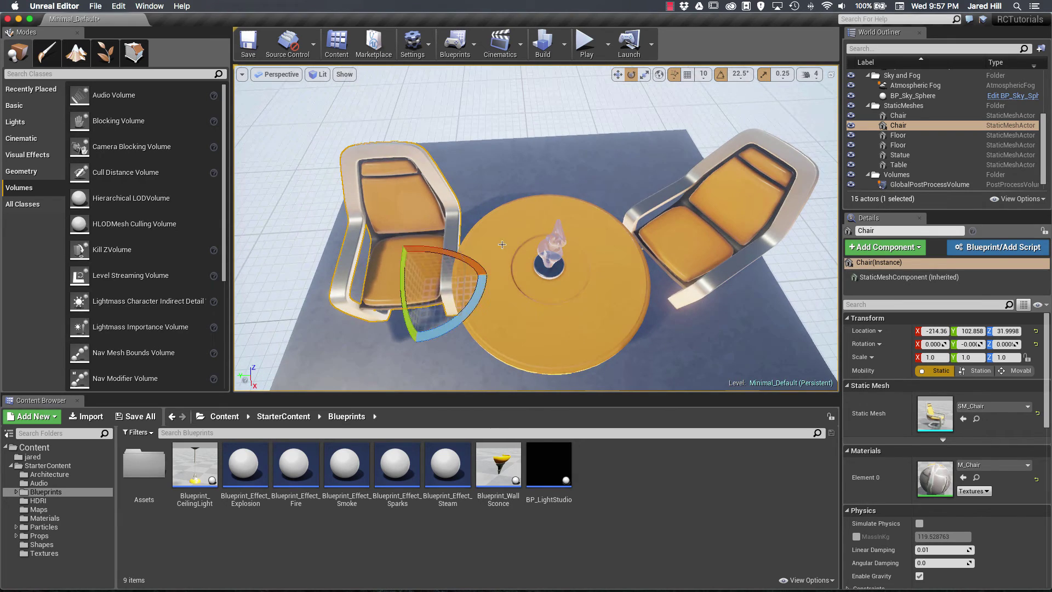
drag(441, 326, 496, 302)
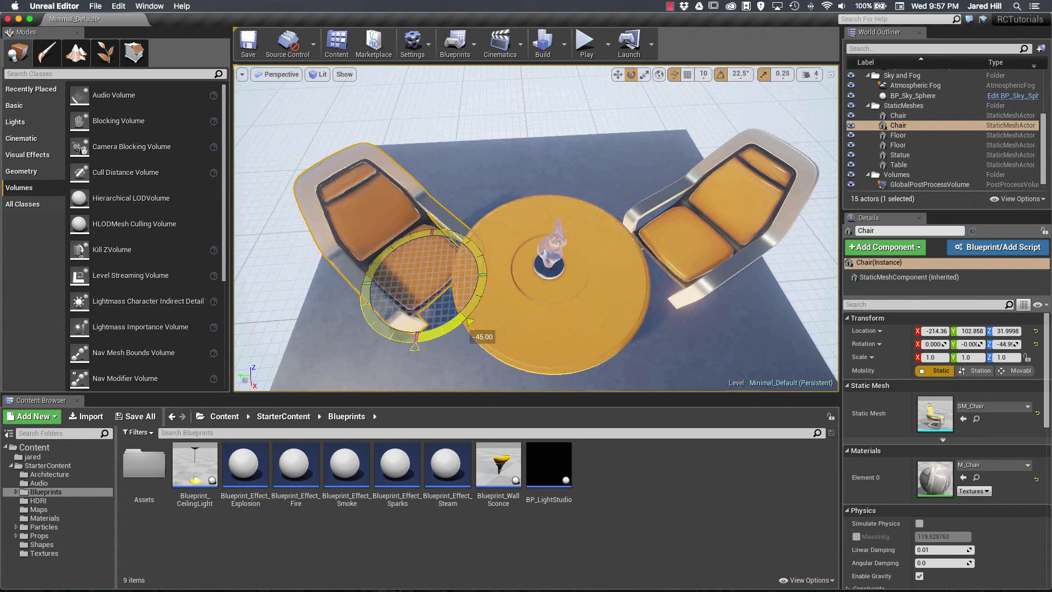
drag(496, 302, 495, 302)
- Set the rotation grid snap to 10° and rotate the chair to about -47.5° on Z
click(740, 74)
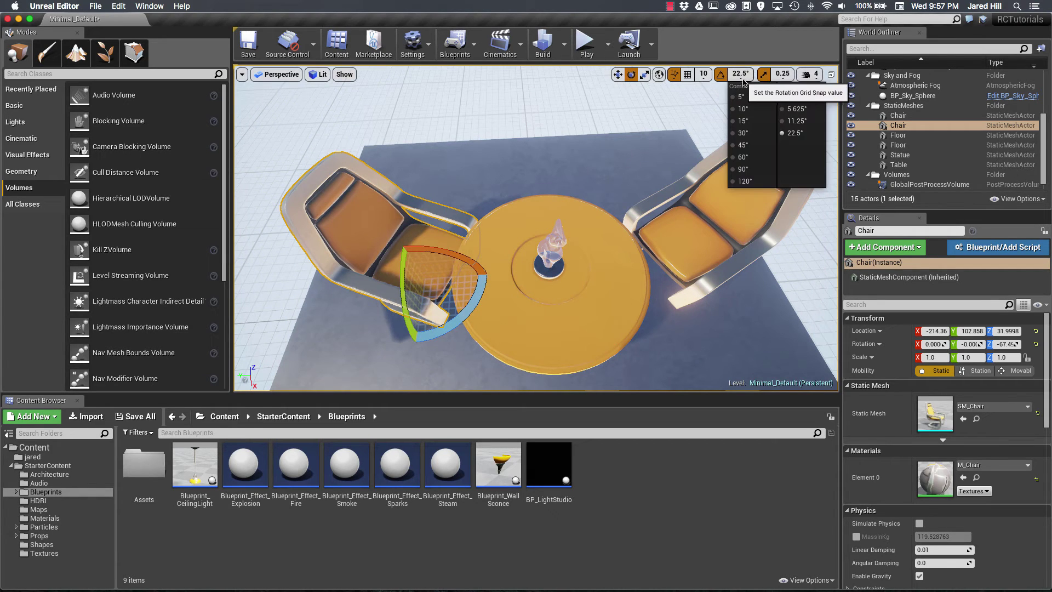
click(742, 108)
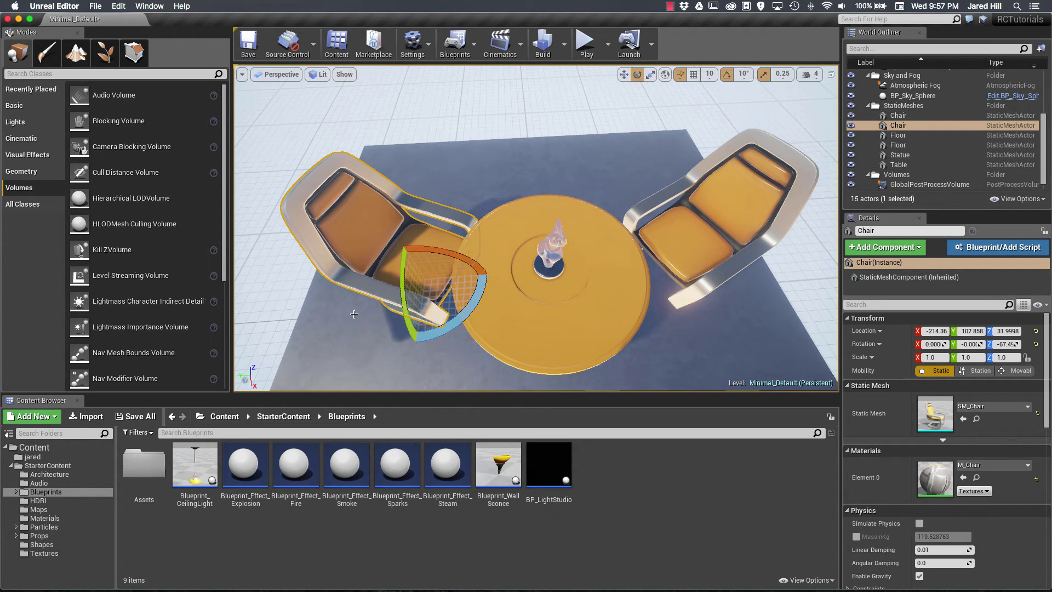
drag(471, 308, 479, 298)
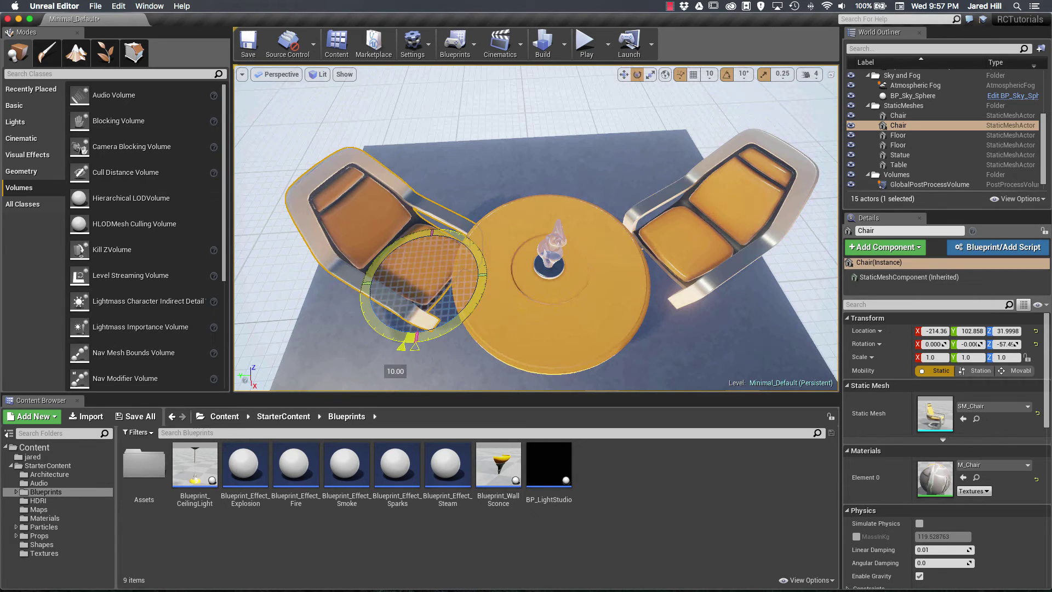
drag(401, 345, 389, 344)
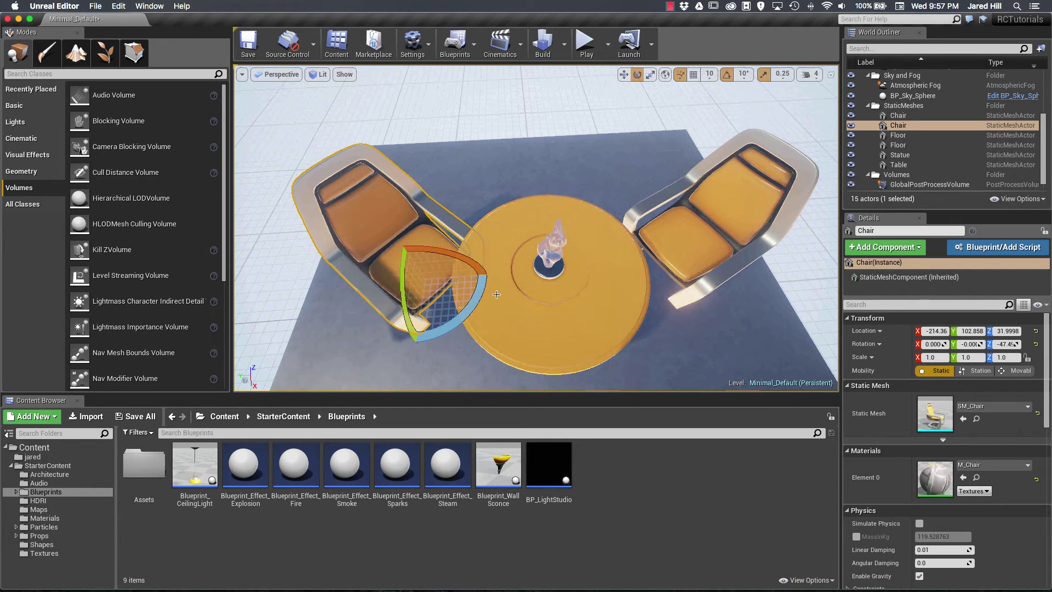
- Move the chair beside the table to about X -219 and Y 112 along the world axes
key(w)
drag(419, 323, 421, 312)
drag(386, 268, 366, 271)
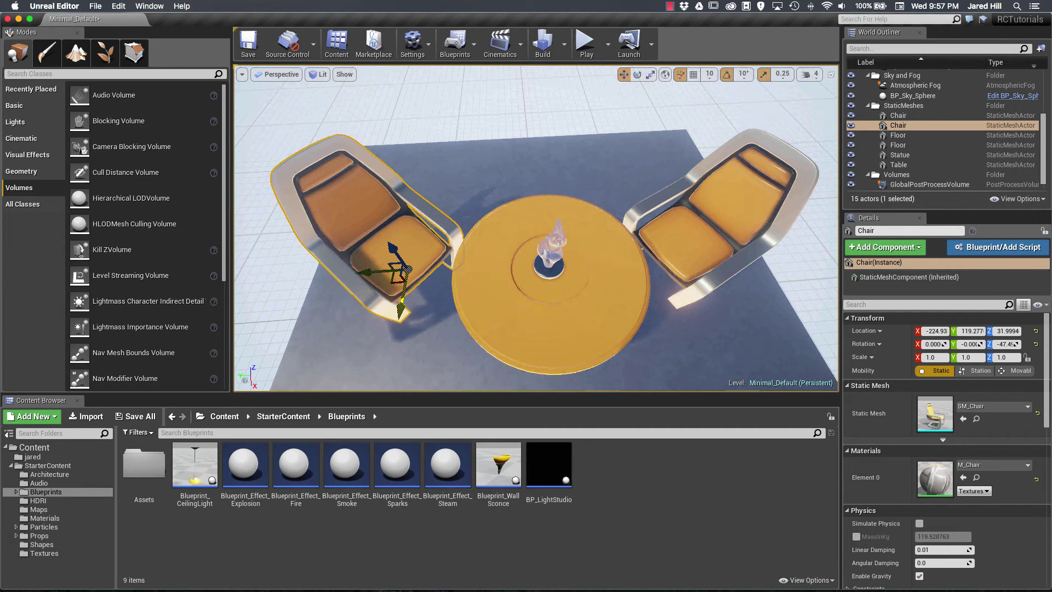
drag(400, 308, 403, 312)
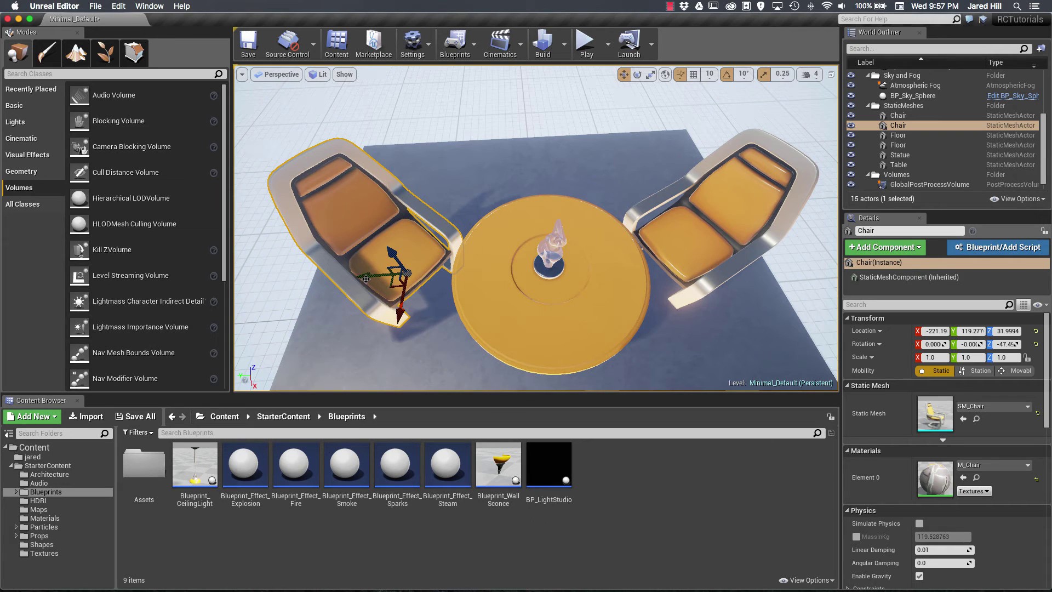
drag(365, 279, 377, 277)
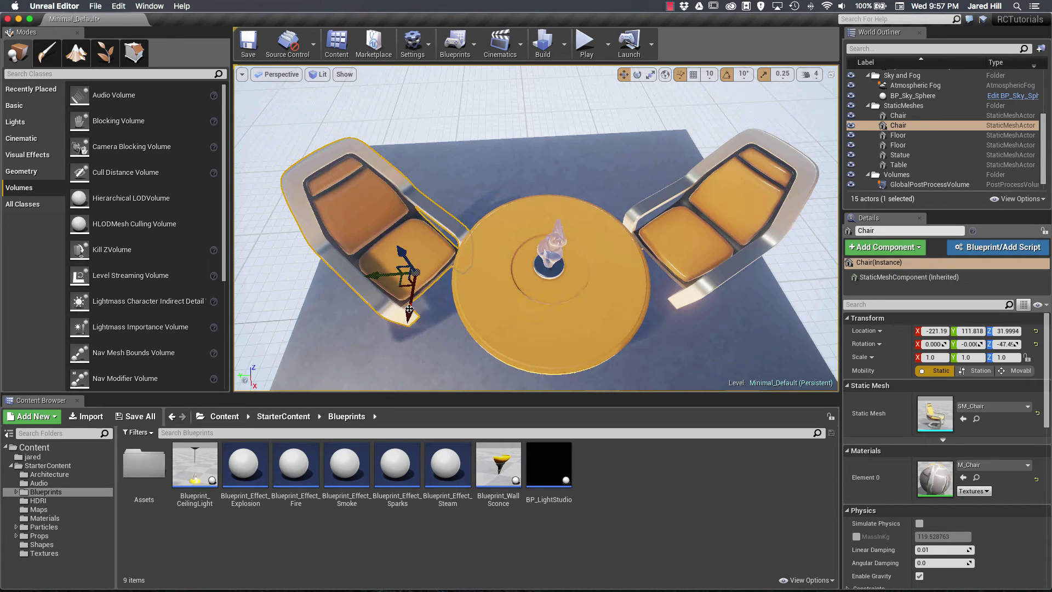
drag(409, 310, 410, 313)
- Switch the transform gizmo to local coordinate space and back to world space
drag(580, 295, 596, 330)
mouse_move(572, 277)
right_down()
mouse_move(574, 200)
mouse_move(574, 274)
mouse_move(602, 255)
mouse_move(578, 291)
right_up()
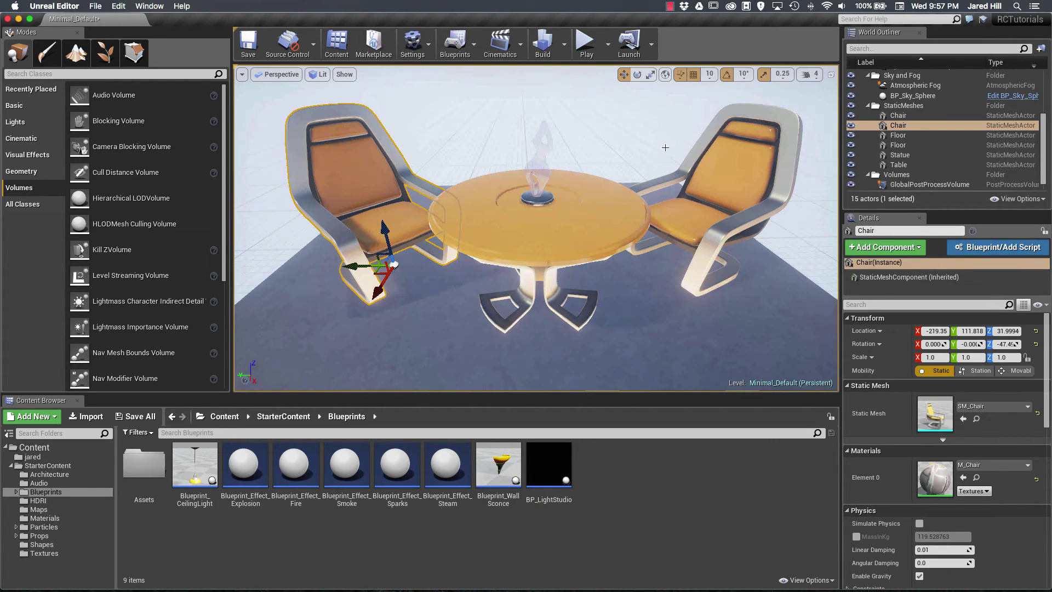
click(665, 74)
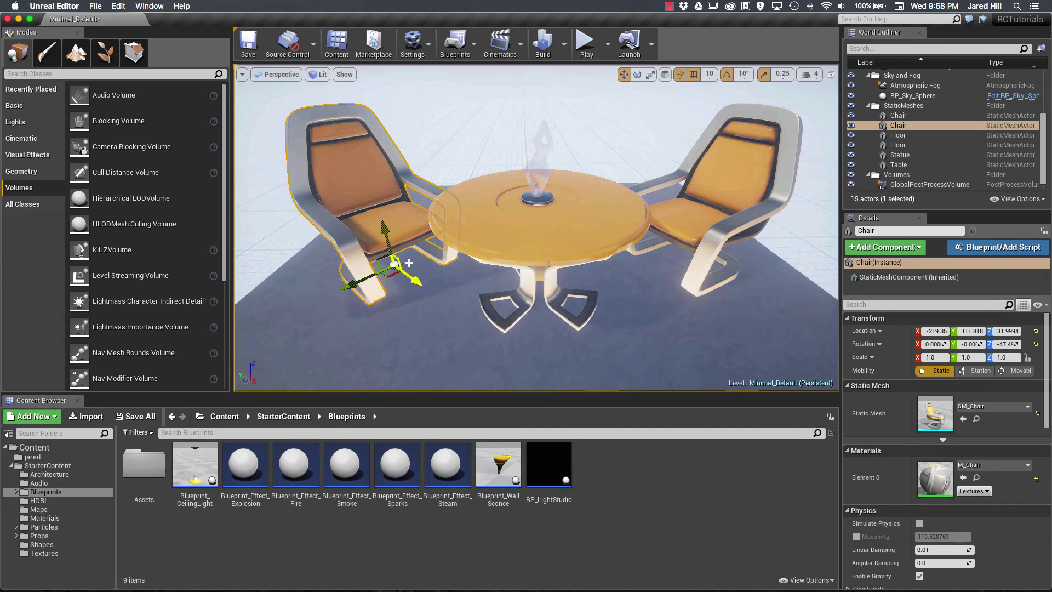
click(665, 76)
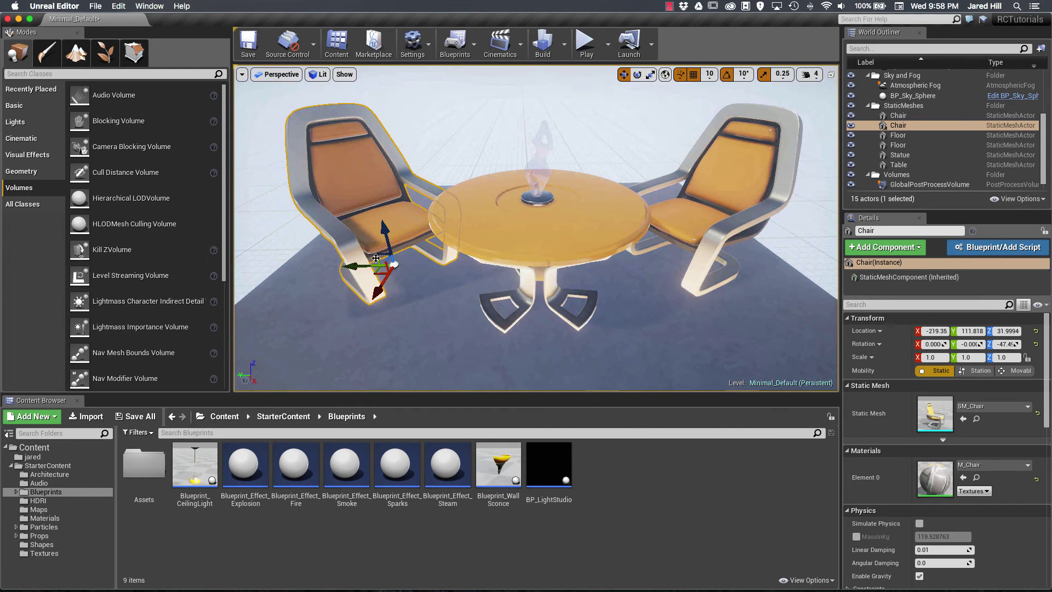
- Switch the gizmo to local coordinate space and move the chair along its local X axis to about X -213, Y 104
right_drag(632, 215, 495, 261)
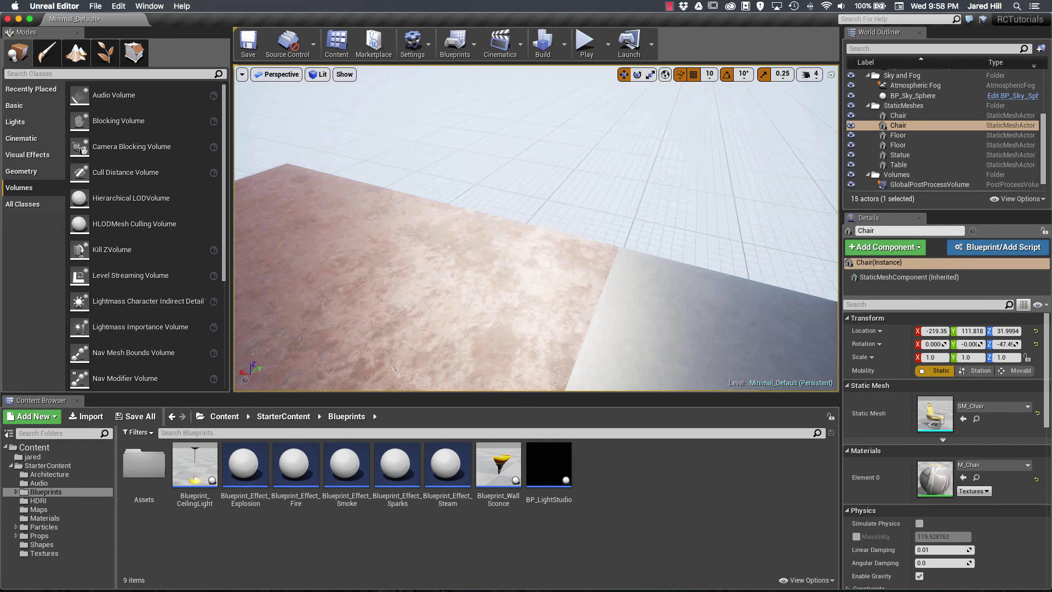
key(f)
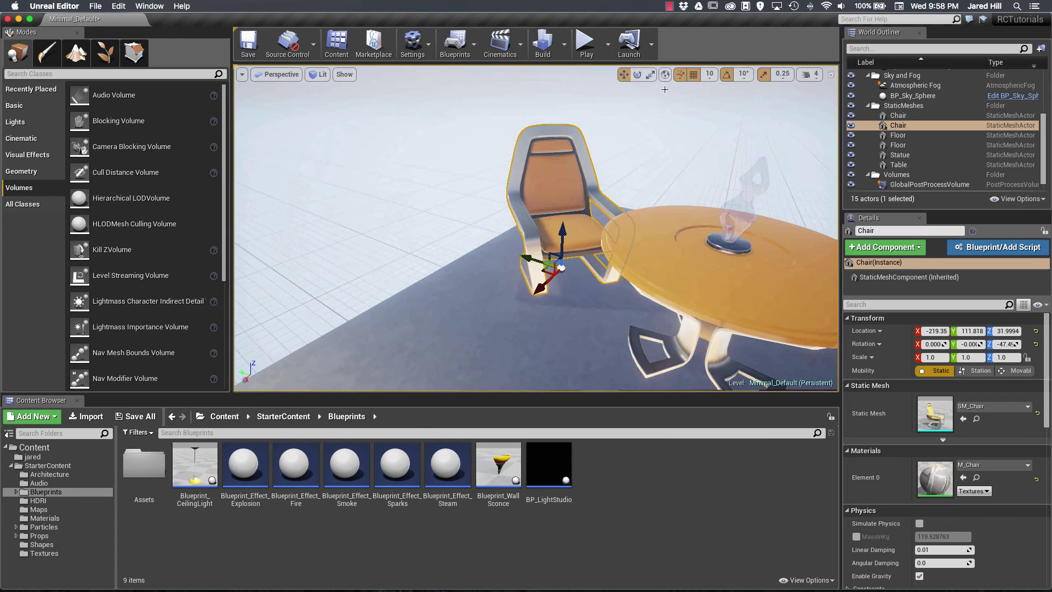
click(664, 74)
mouse_move(509, 323)
right_down()
mouse_move(542, 323)
mouse_move(510, 323)
right_up()
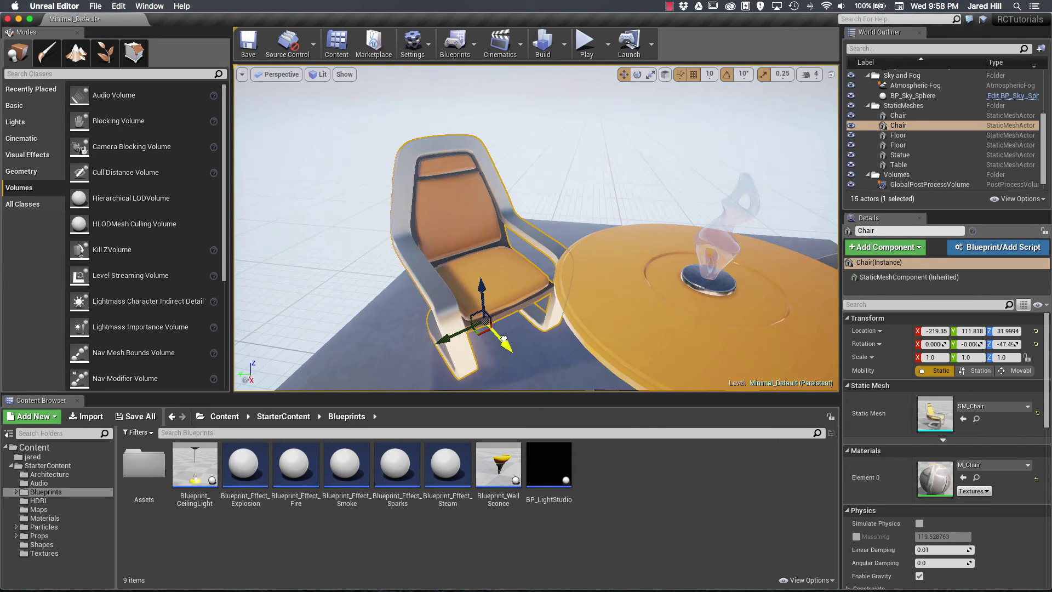
drag(503, 340, 518, 358)
drag(530, 374, 512, 359)
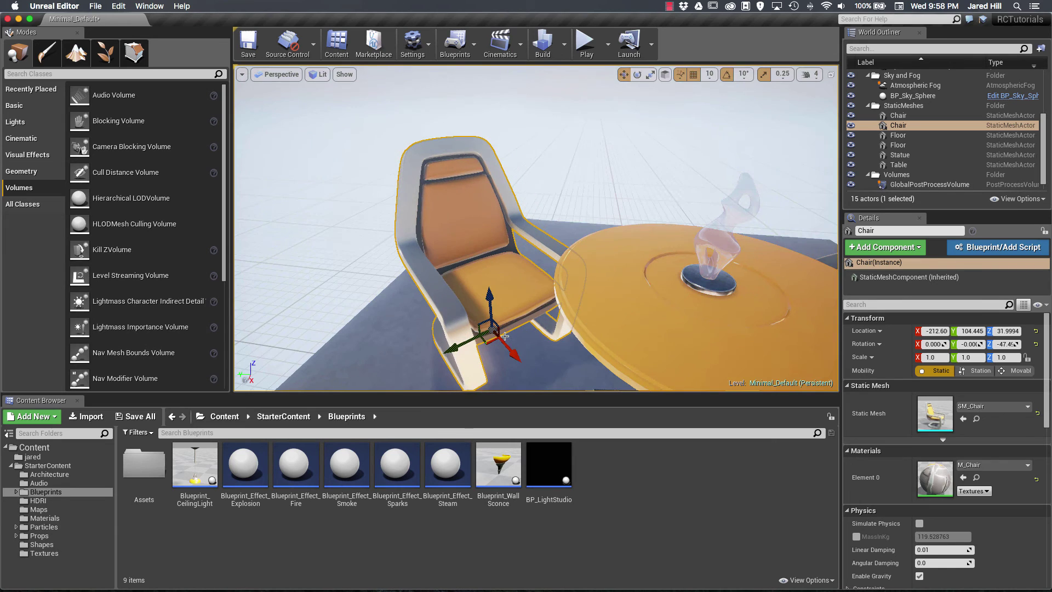
- Move the chair to about X -206, Y 101 and switch to the rotate gizmo
drag(490, 289, 495, 339)
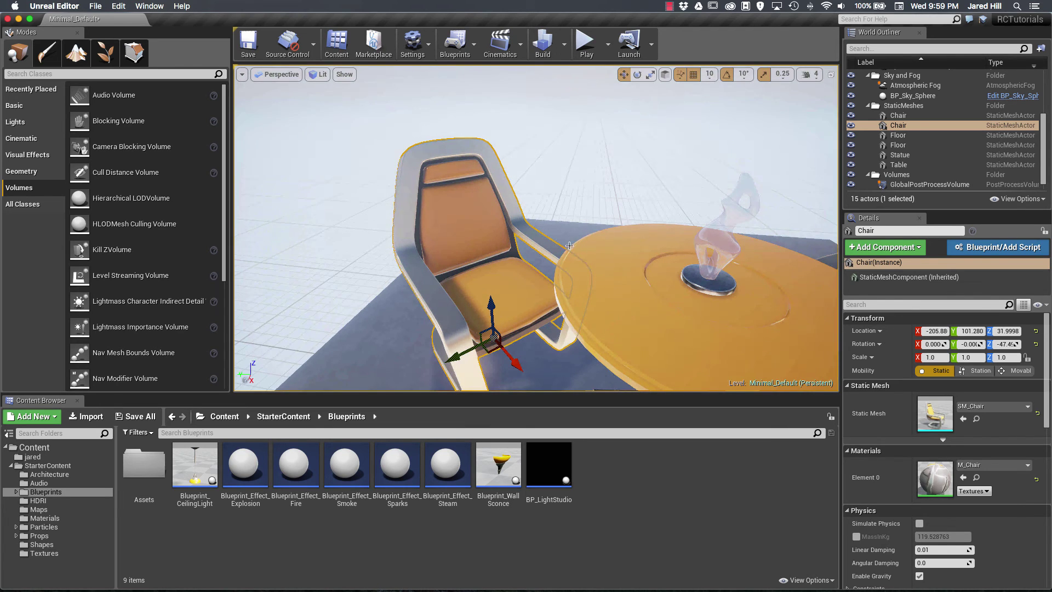
key(e)
right_drag(609, 159, 642, 202)
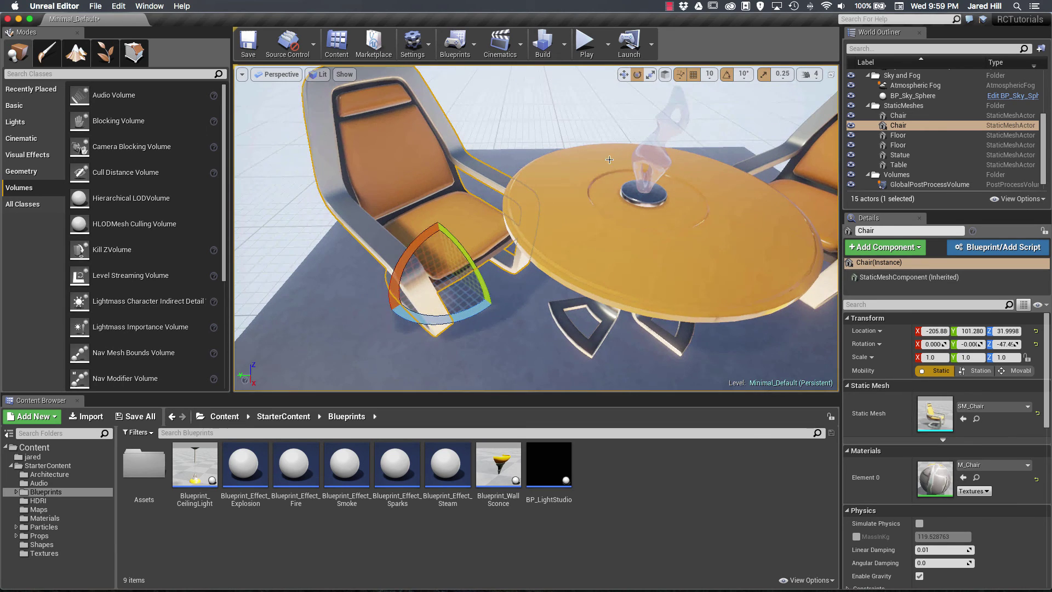
- Toggle the chair's rotate gizmo between local and world coordinate space several times, finishing in local space
click(666, 78)
click(666, 78)
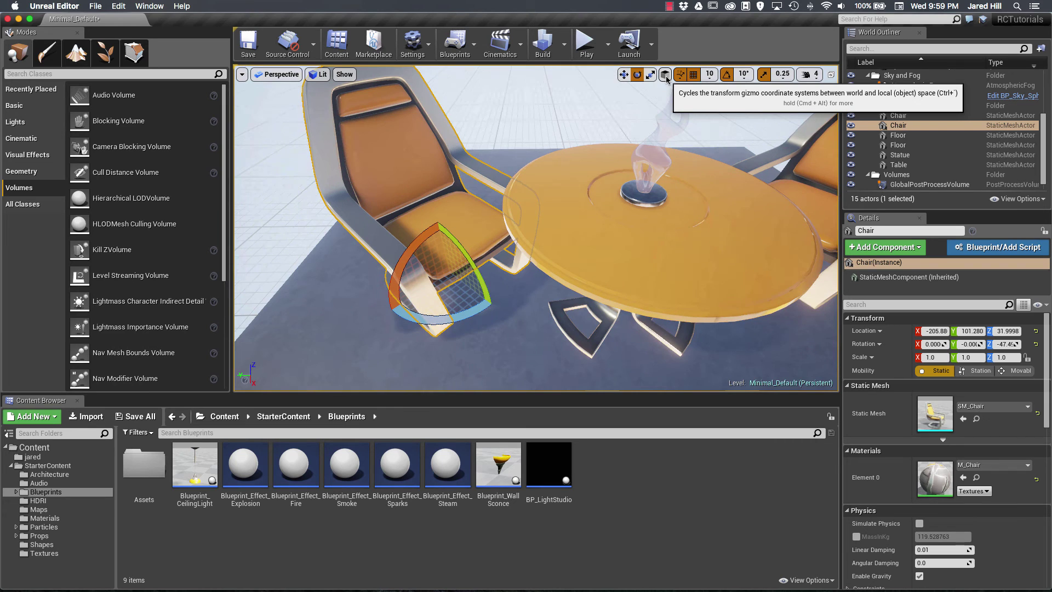
click(665, 75)
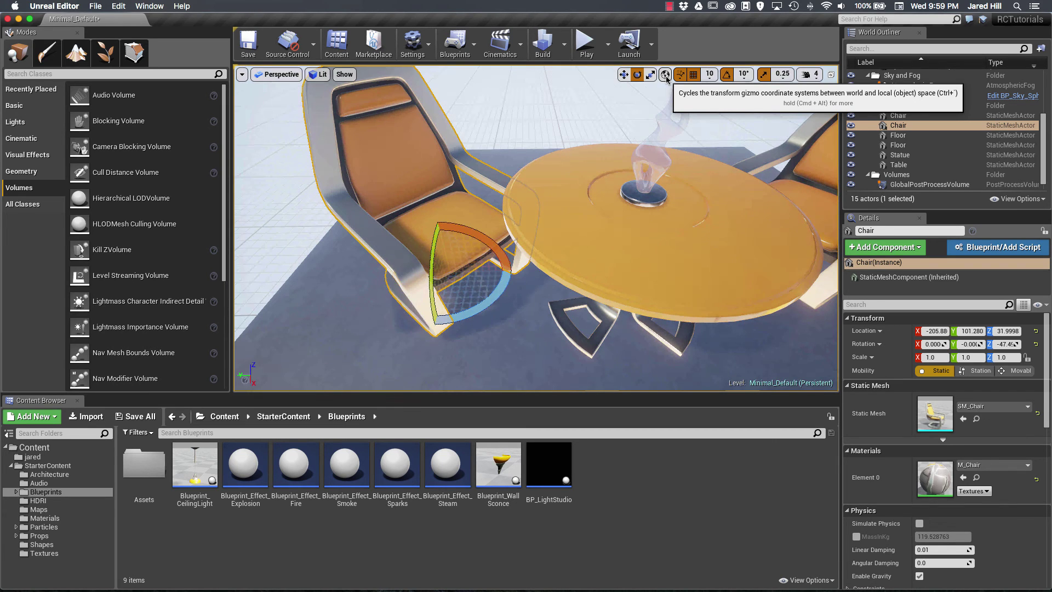
click(666, 78)
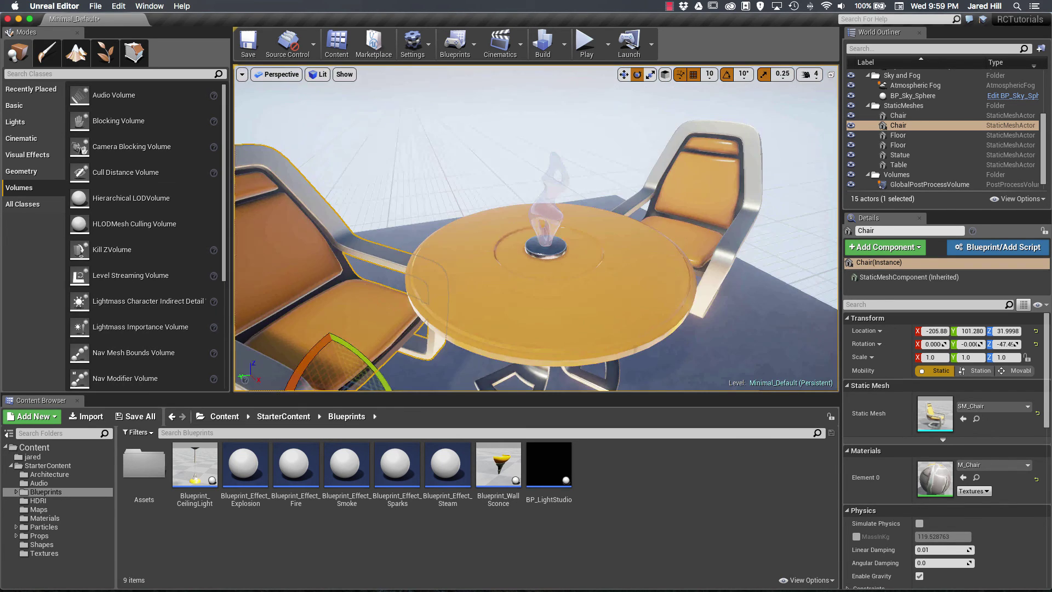
drag(537, 230, 507, 309)
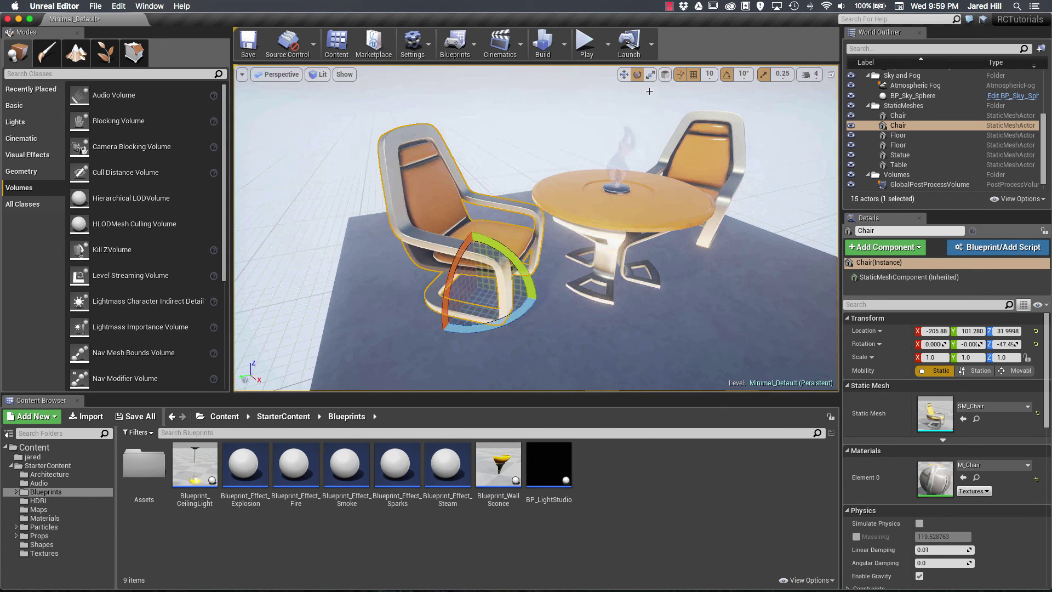
click(668, 75)
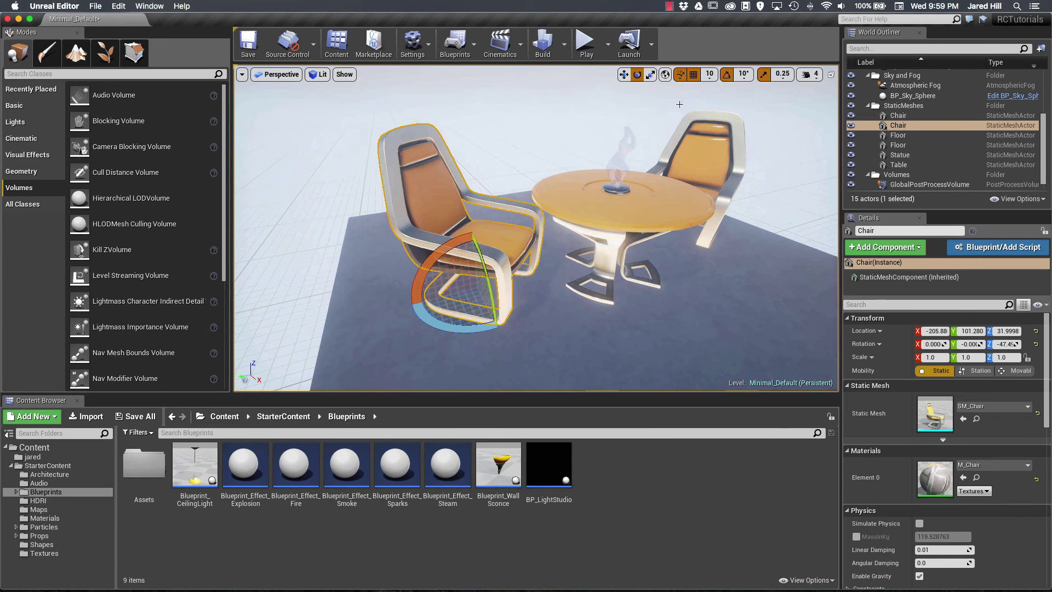
click(665, 75)
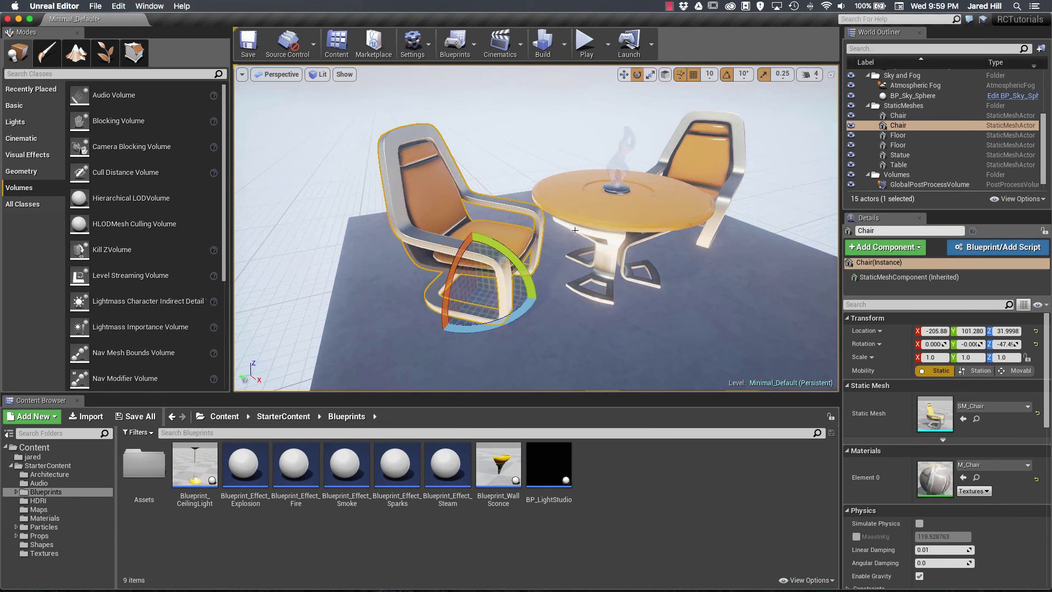
- Alternate the chair's gizmo between move in world space and scale in local space, finishing on scale
key(f)
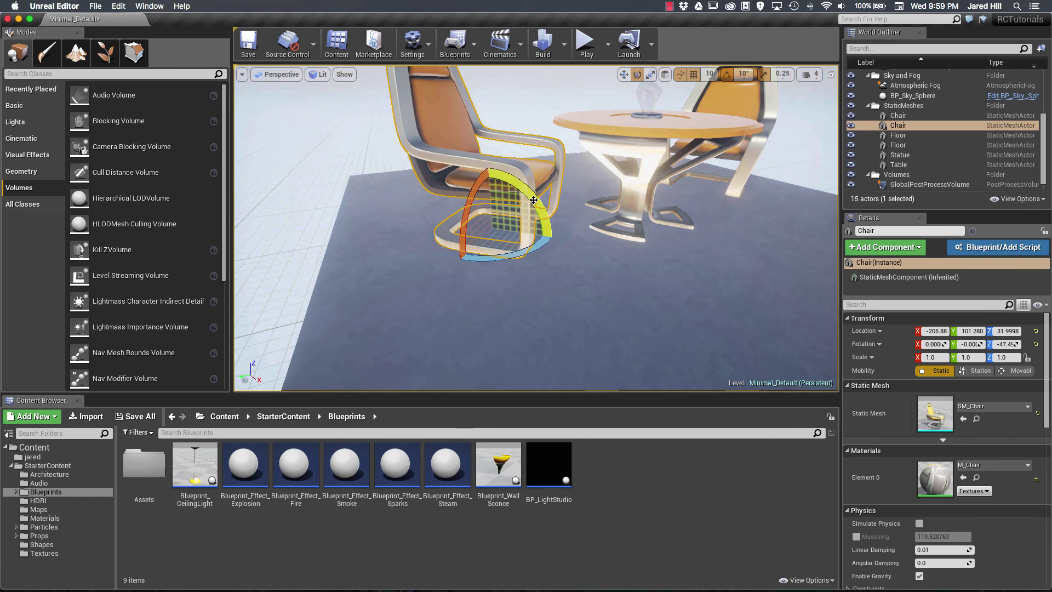
drag(539, 194, 551, 245)
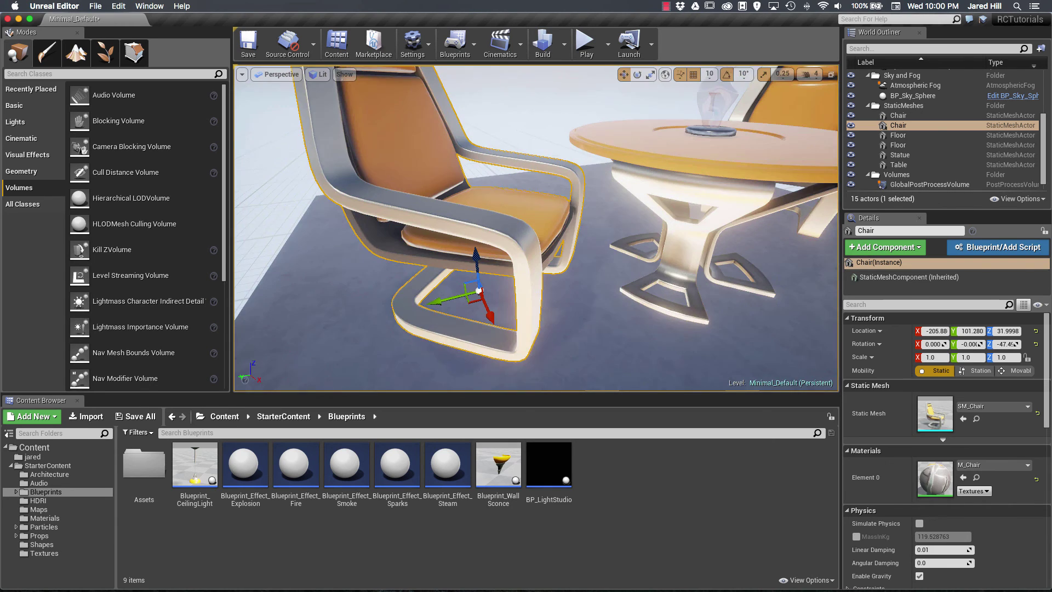
mouse_move(536, 228)
right_down()
mouse_move(529, 206)
mouse_move(510, 215)
mouse_move(540, 251)
mouse_move(545, 231)
mouse_move(531, 229)
mouse_move(528, 246)
right_up()
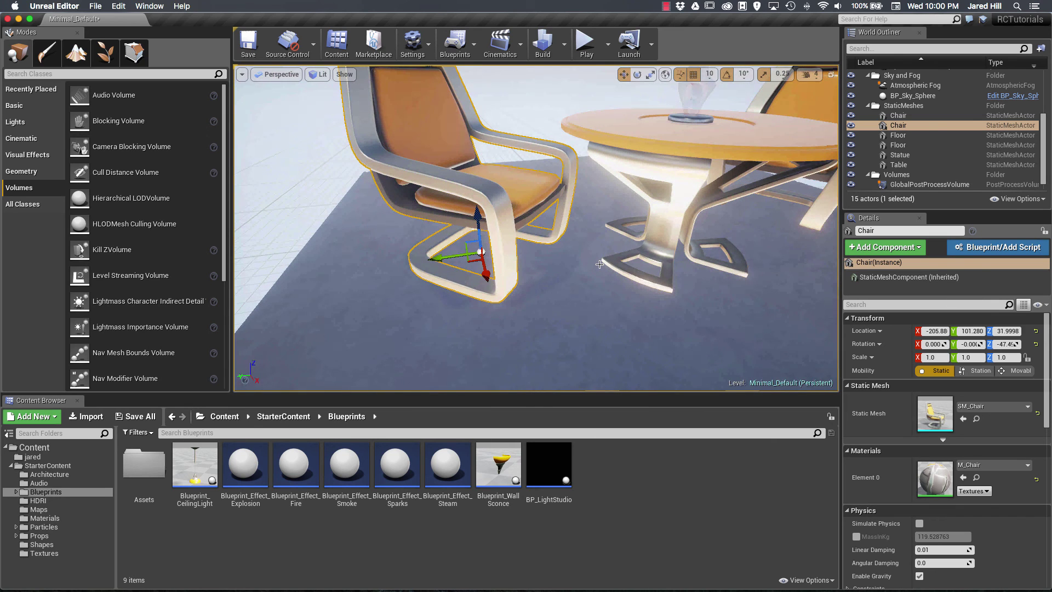
key(r)
key(w)
click(650, 74)
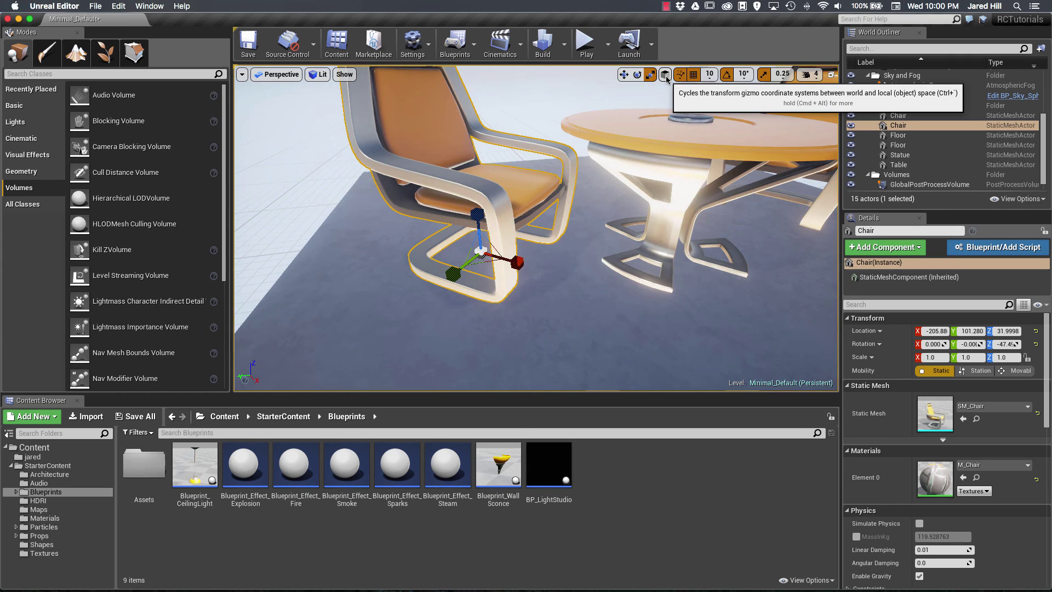
key(w)
key(r)
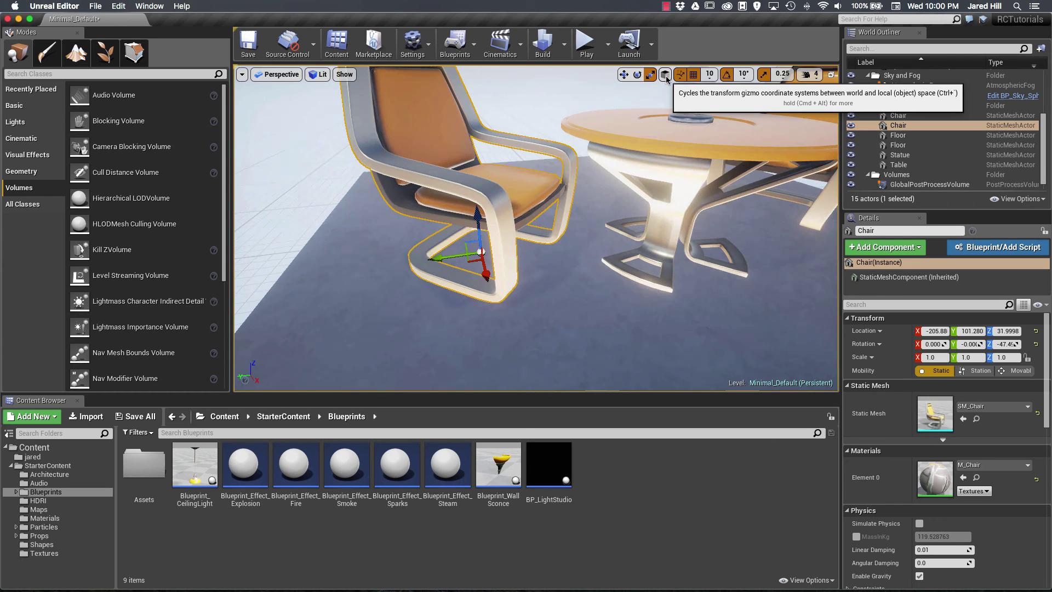
key(w)
key(r)
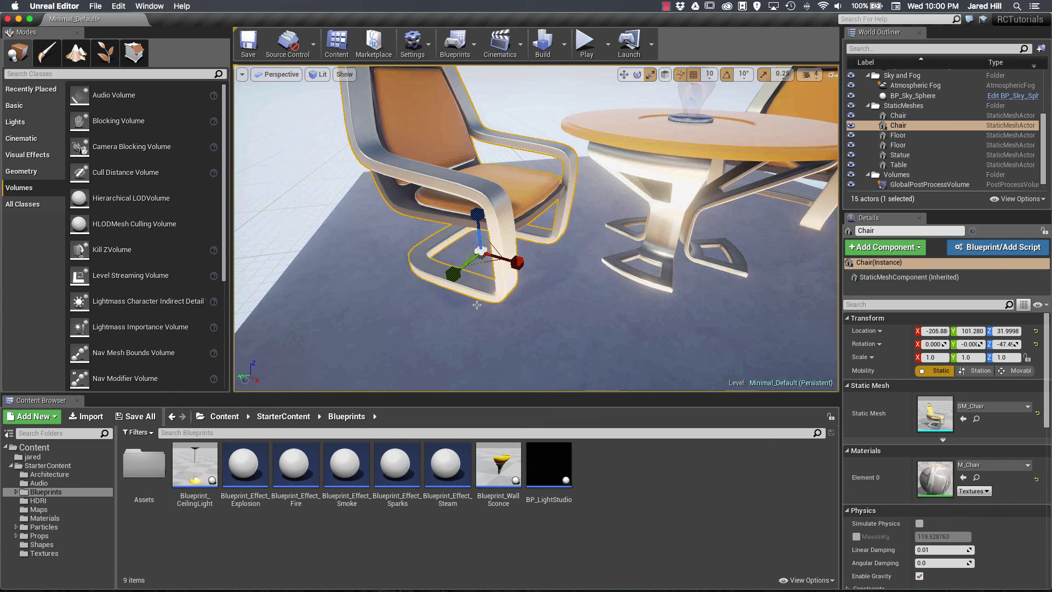
drag(409, 320, 408, 273)
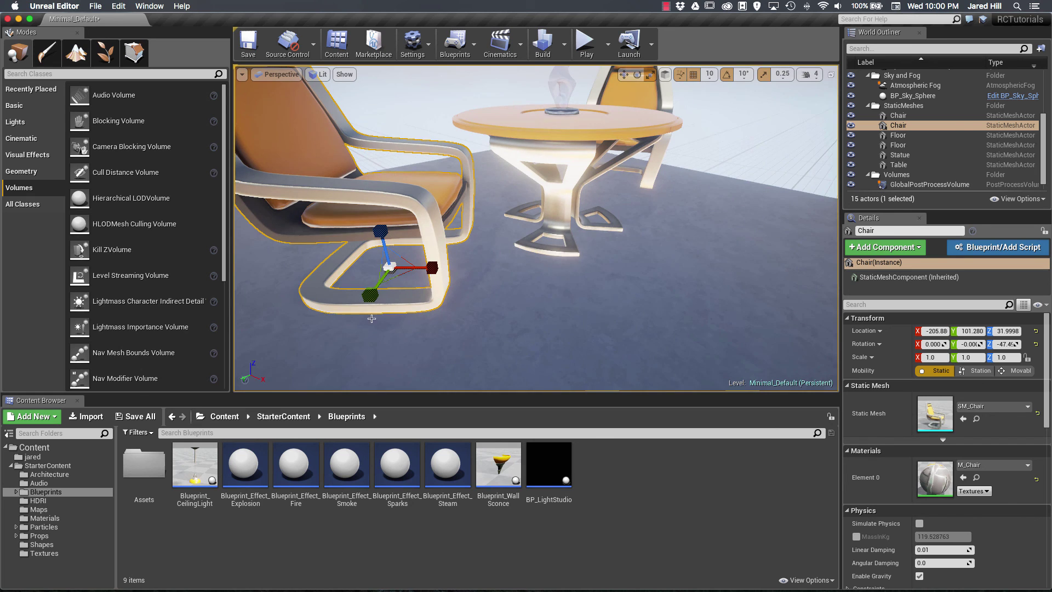
mouse_move(383, 296)
mouse_down()
mouse_move(384, 269)
mouse_move(384, 291)
mouse_up()
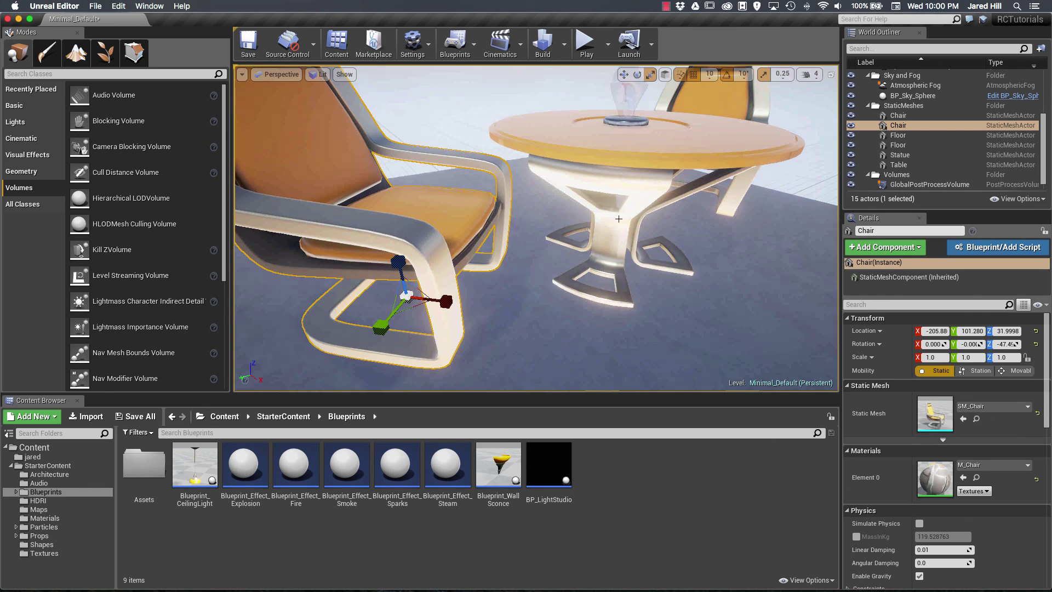
- Select the table and the chairs one after another to compare the orientation of their scale gizmos
click(626, 200)
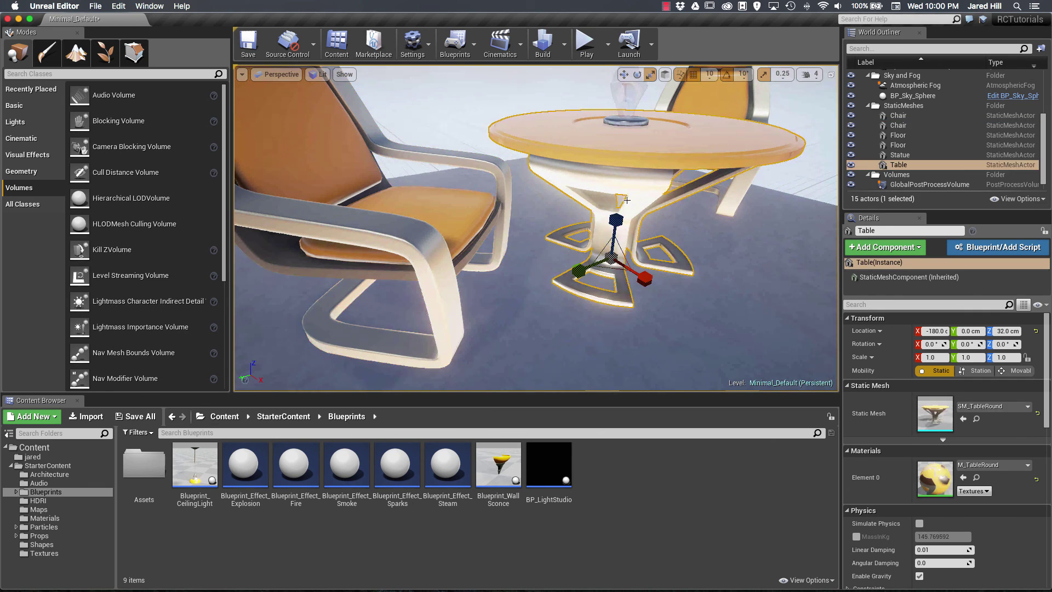
click(744, 107)
click(456, 237)
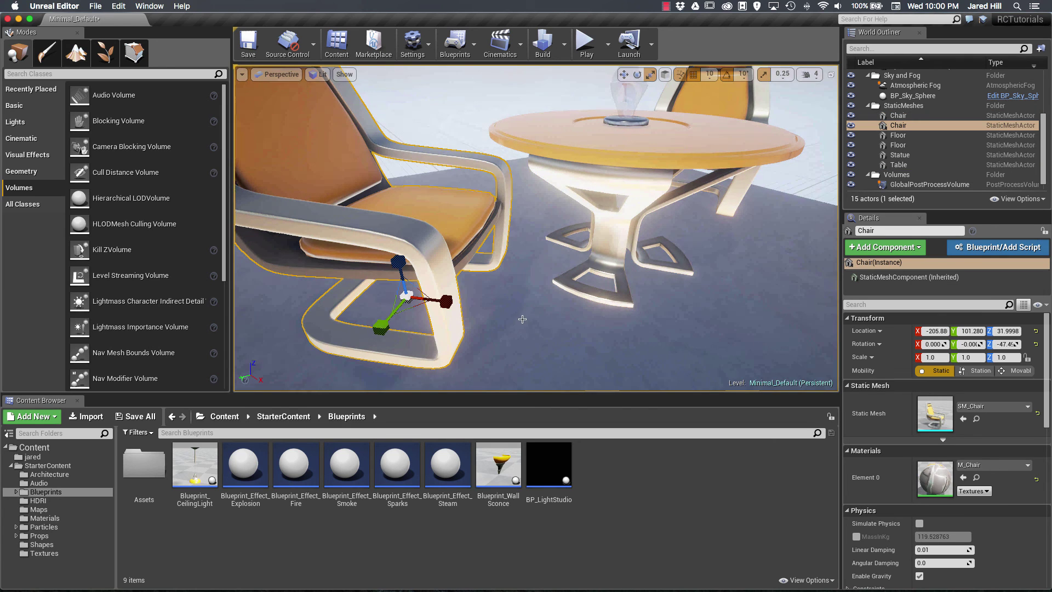
- Select the floor piece beneath the table and chairs and frame it in the viewport
click(552, 262)
key(f)
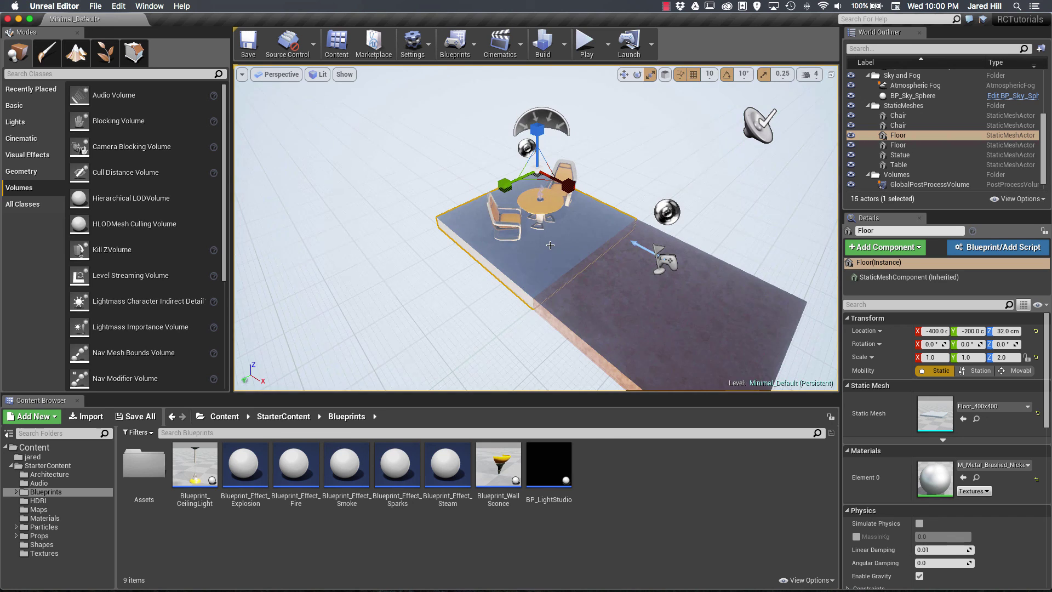
scroll(551, 245, up, 1)
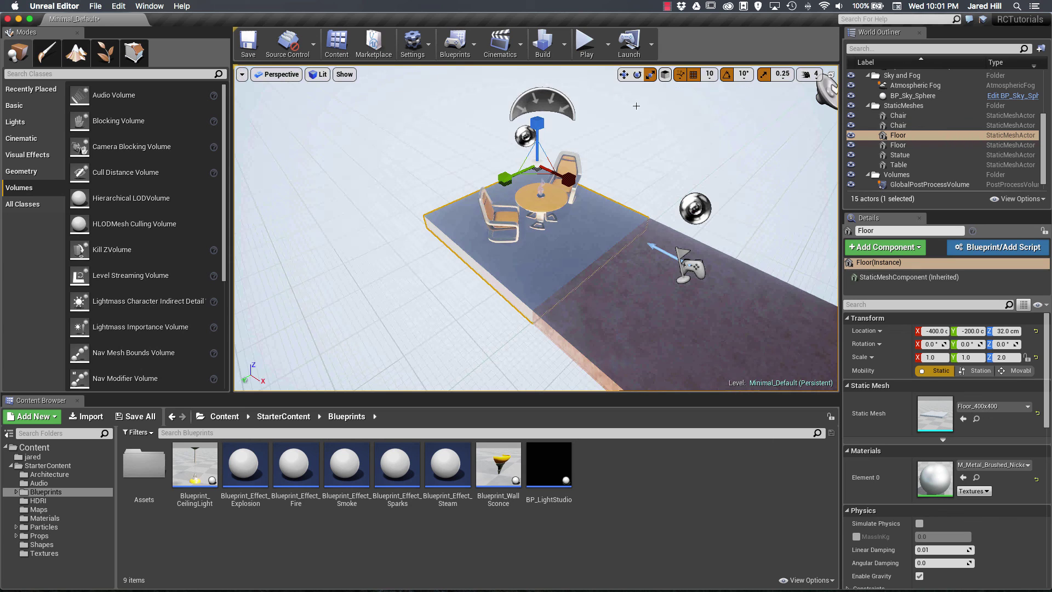
- Cycle the floor's gizmo repeatedly through move, rotate and scale, finishing on the move gizmo
key(w)
key(e)
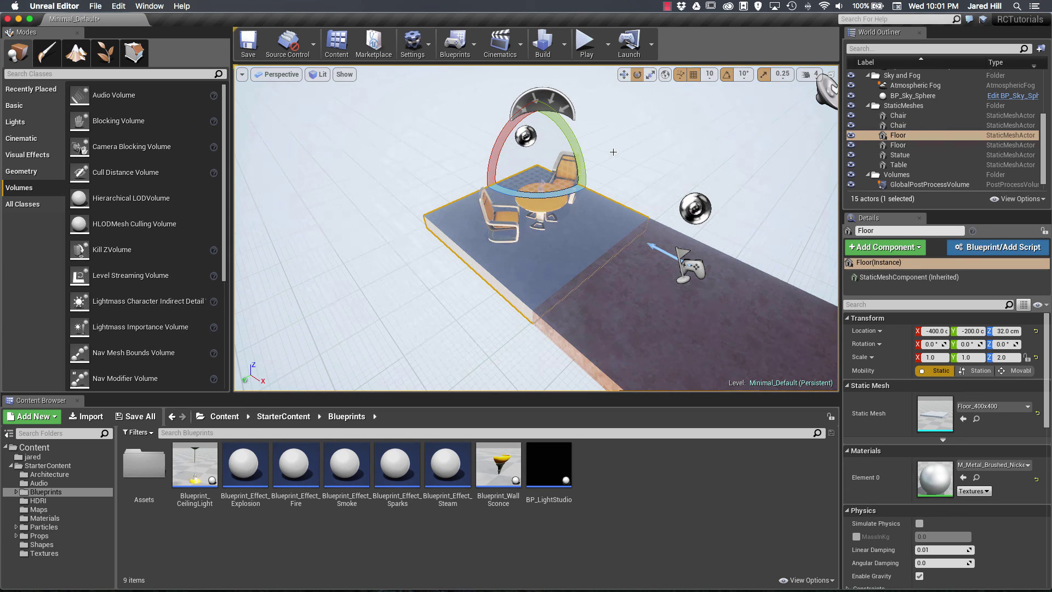
key(r)
key(w)
key(e)
key(r)
key(w)
key(e)
key(r)
key(w)
key(e)
key(r)
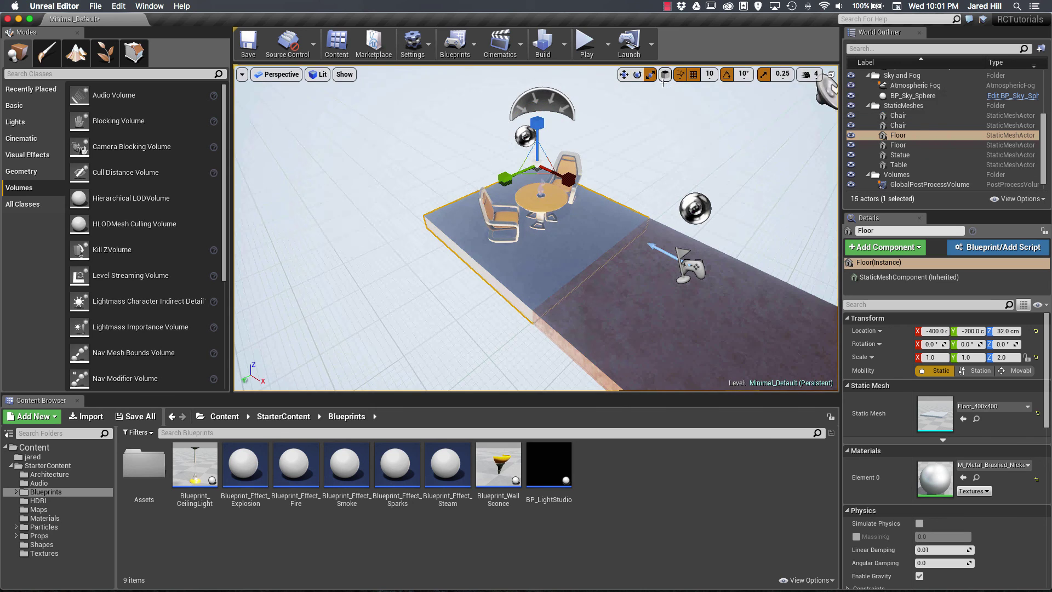
key(w)
scroll(532, 237, up, 8)
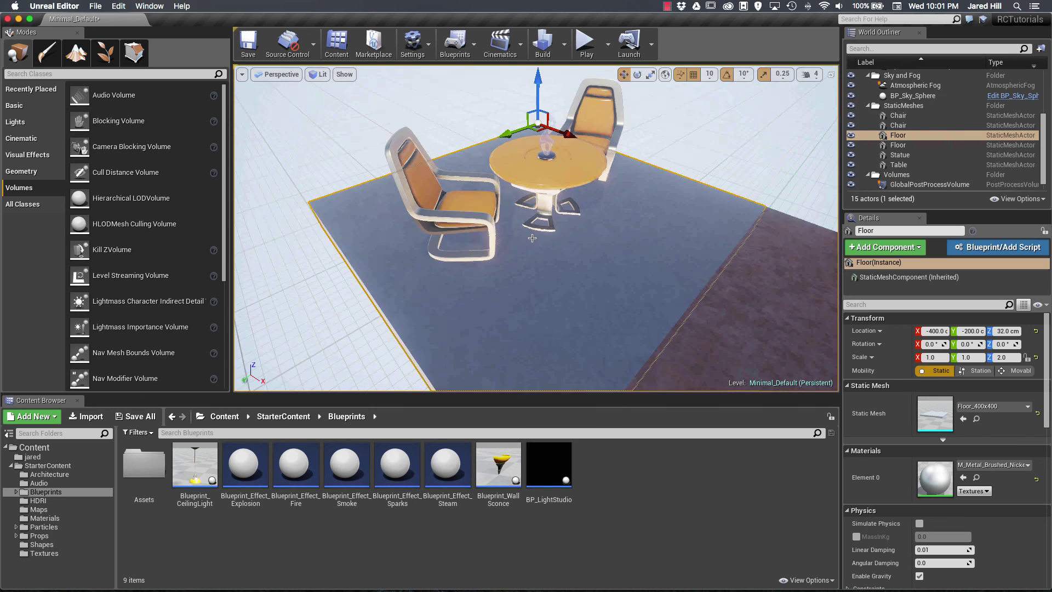